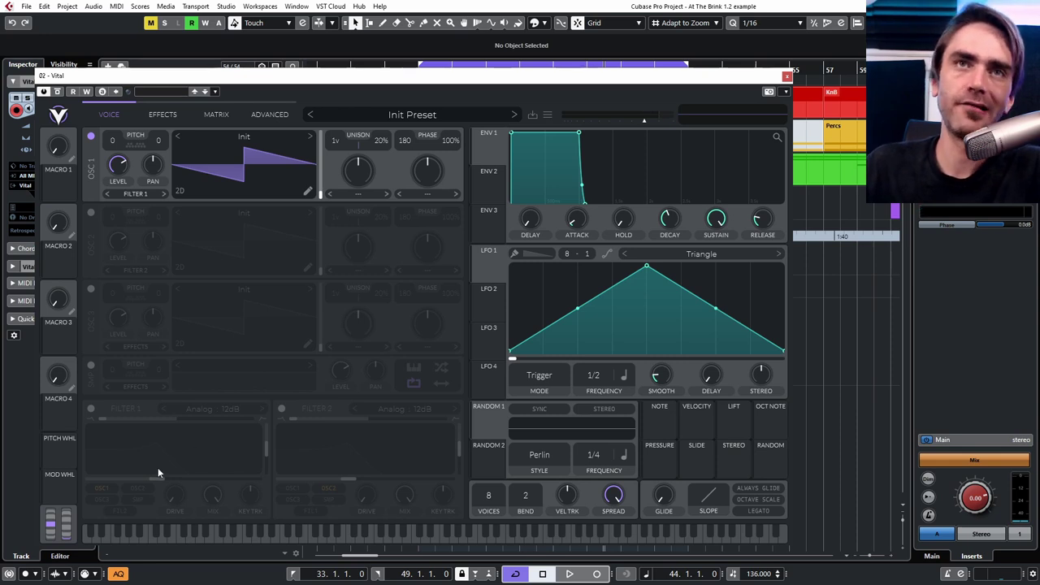
# - Enable Filter 1 as a Low High Comb, with frequency units in semitones, and raise its resonance
pyautogui.click(91, 408)
pyautogui.moveTo(154, 479)
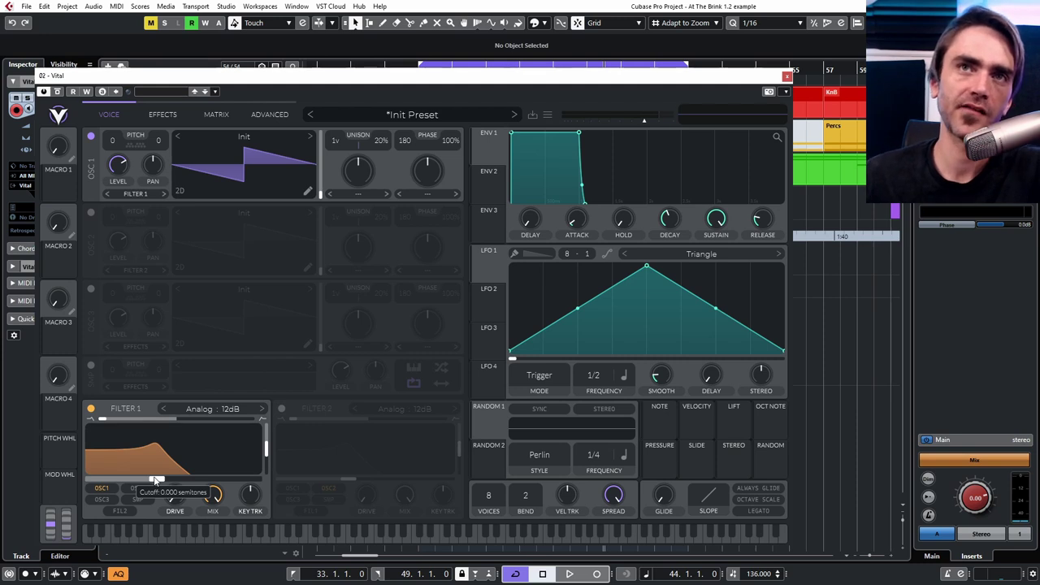
pyautogui.click(269, 114)
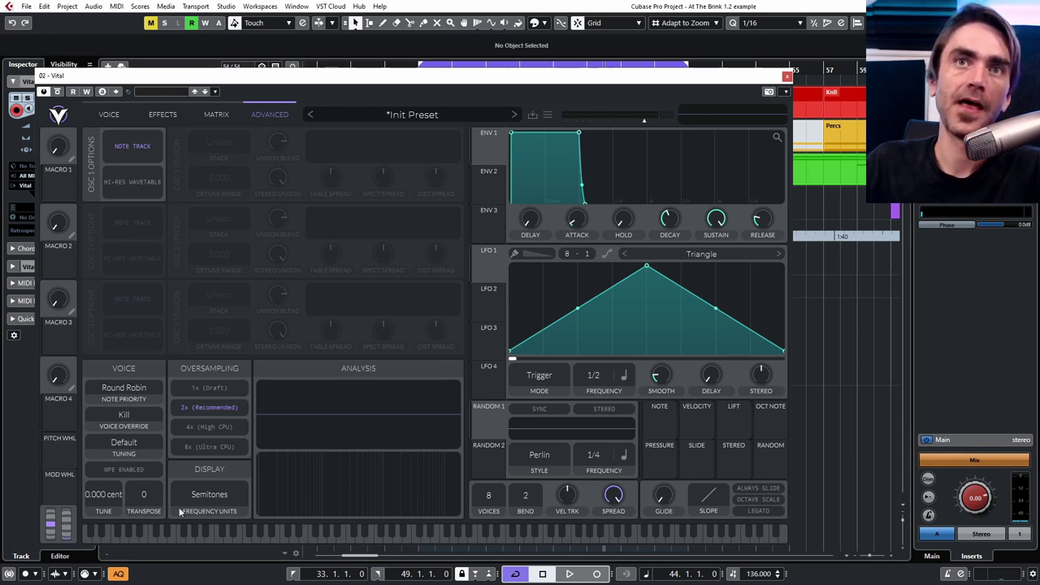
pyautogui.click(208, 492)
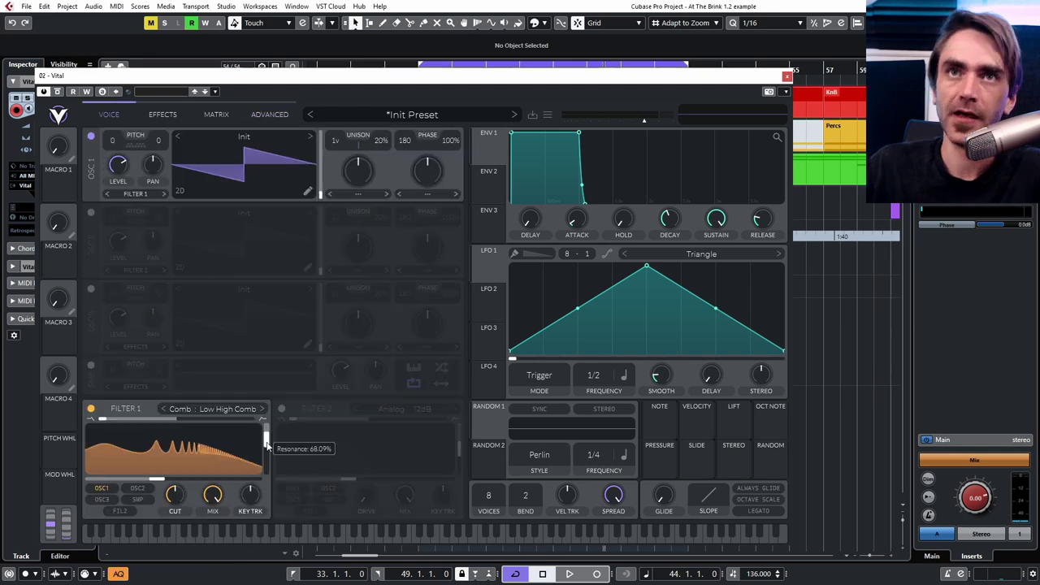
pyautogui.moveTo(266, 444); pyautogui.dragTo(267, 431)
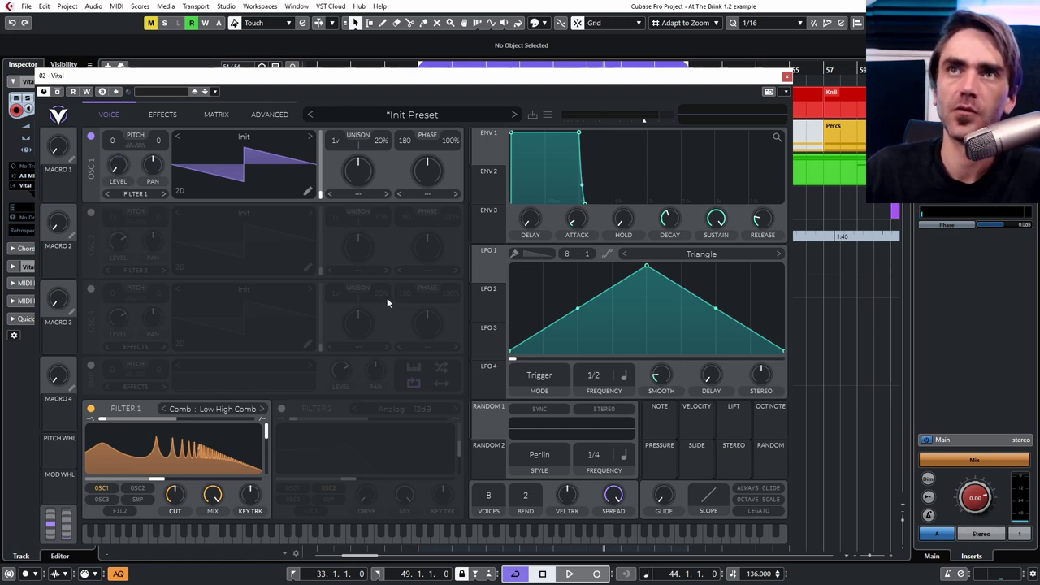
# - Reshape LFO 1 into a short curved decay from full level to zero and set its mode to Envelope
pyautogui.moveTo(646, 265); pyautogui.dragTo(542, 392)
pyautogui.doubleClick(549, 277)
pyautogui.moveTo(526, 300); pyautogui.dragTo(527, 328)
pyautogui.click(536, 378)
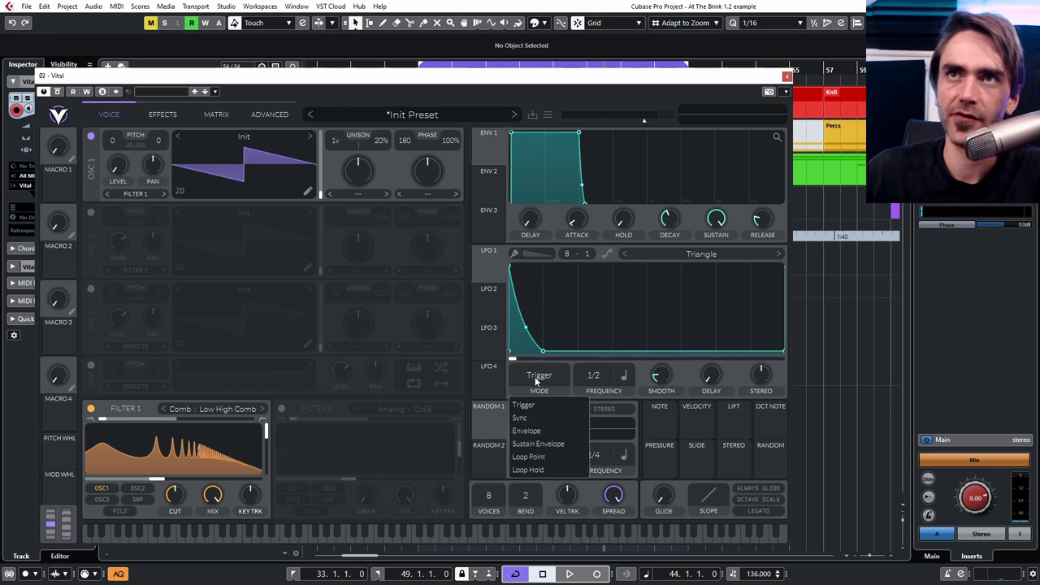
pyautogui.click(526, 430)
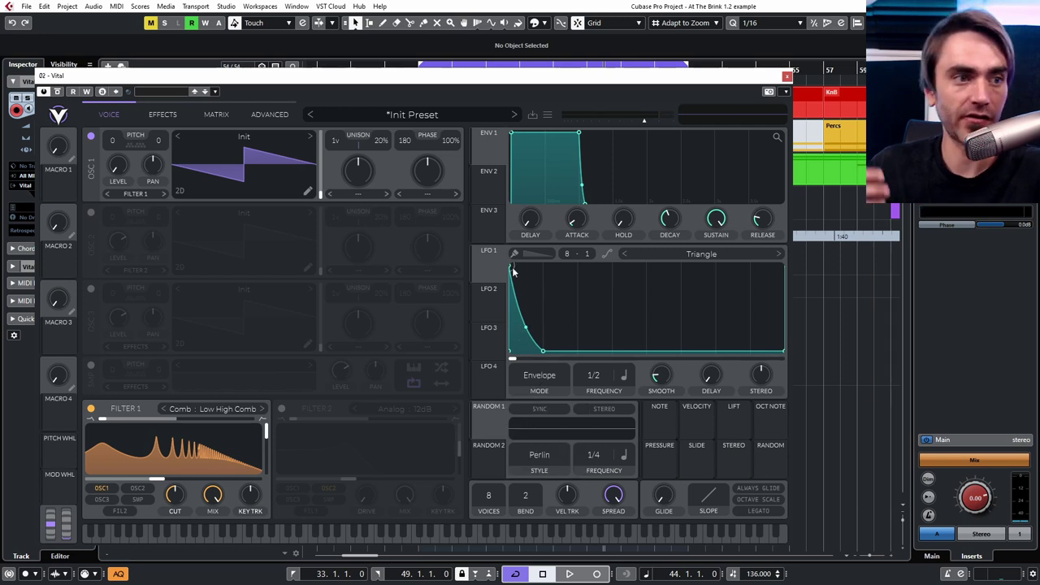
# - Modulate oscillator 1's level with LFO 1 and make the LFO's decay curve steeper
pyautogui.moveTo(488, 264); pyautogui.dragTo(114, 167)
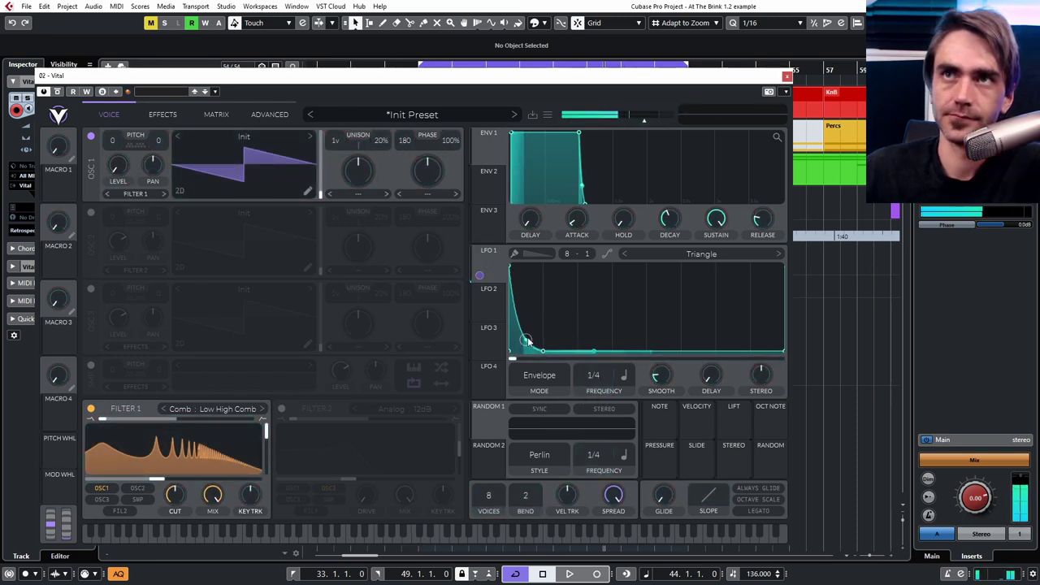
pyautogui.moveTo(525, 340); pyautogui.dragTo(518, 367)
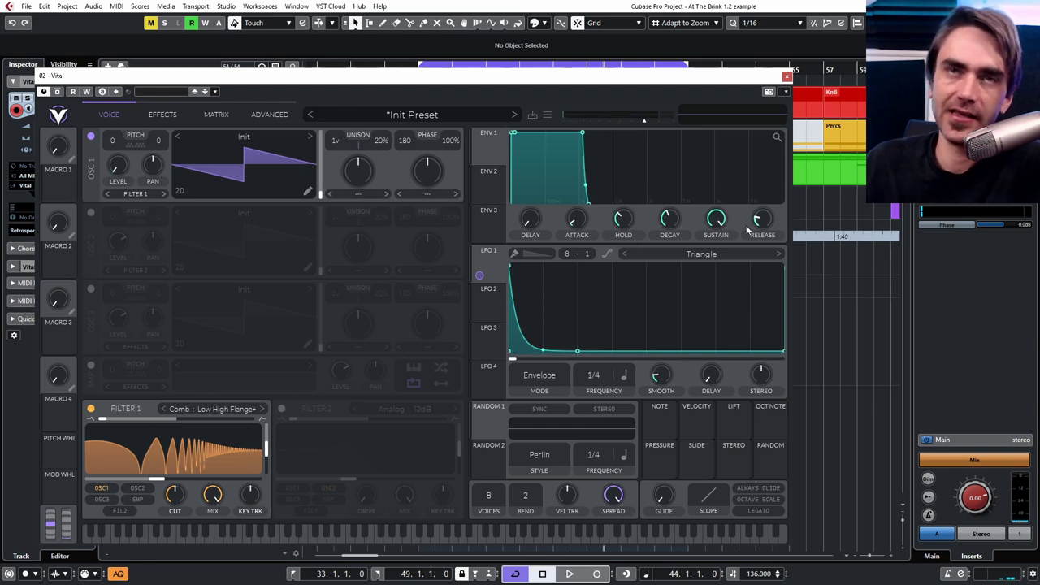
# - Lengthen Envelope 1's release to 1.257 secs and bow its release curve outward
pyautogui.scroll(3, 761, 216)
pyautogui.scroll(2, 761, 216)
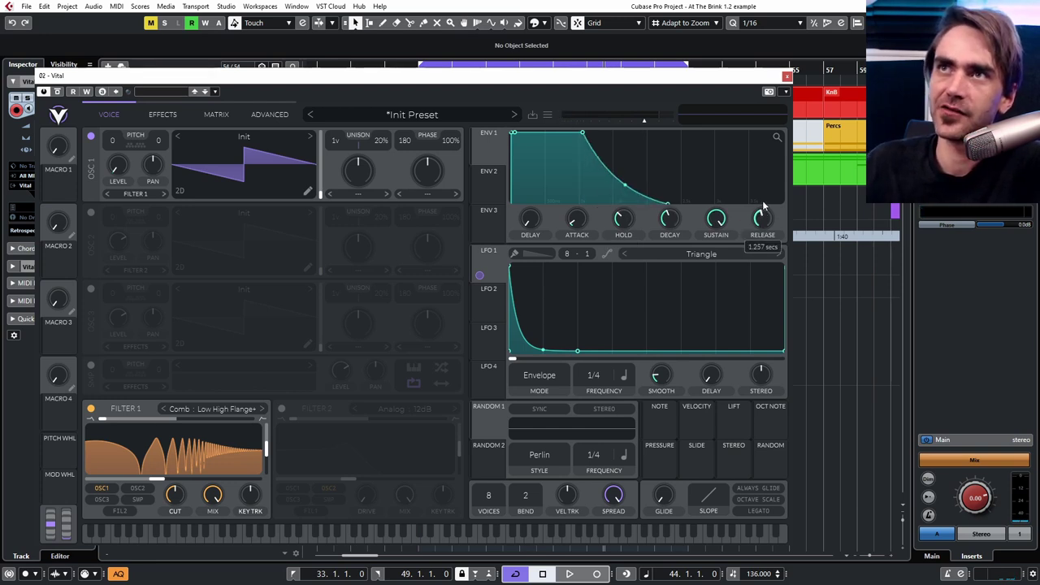
pyautogui.moveTo(626, 186); pyautogui.dragTo(652, 128)
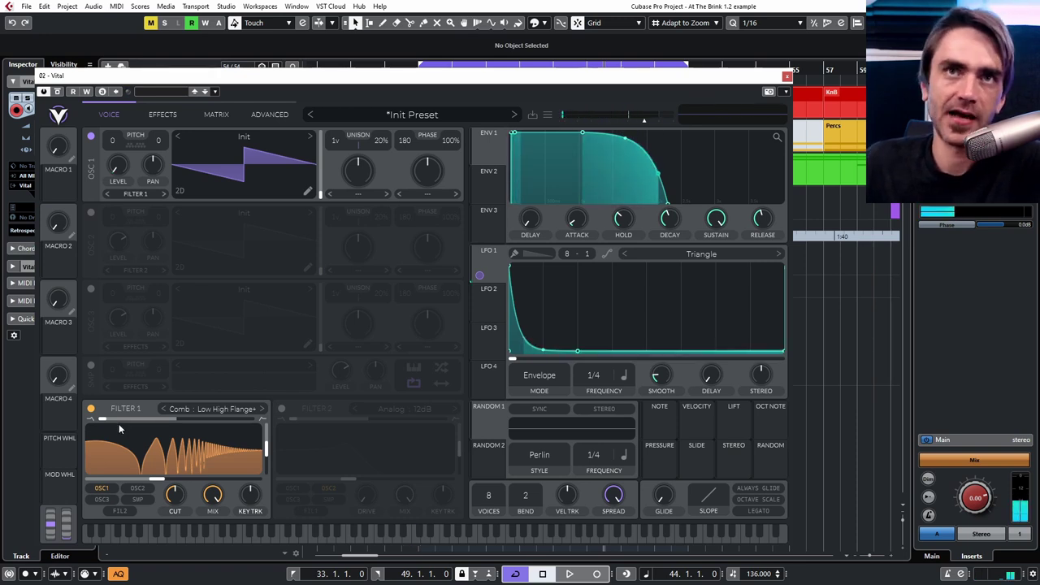
# - Raise the resonance of the Low High Flange+ comb filter in Filter 1 to the top of its range
pyautogui.moveTo(266, 452)
pyautogui.scroll(-2, 266, 452)
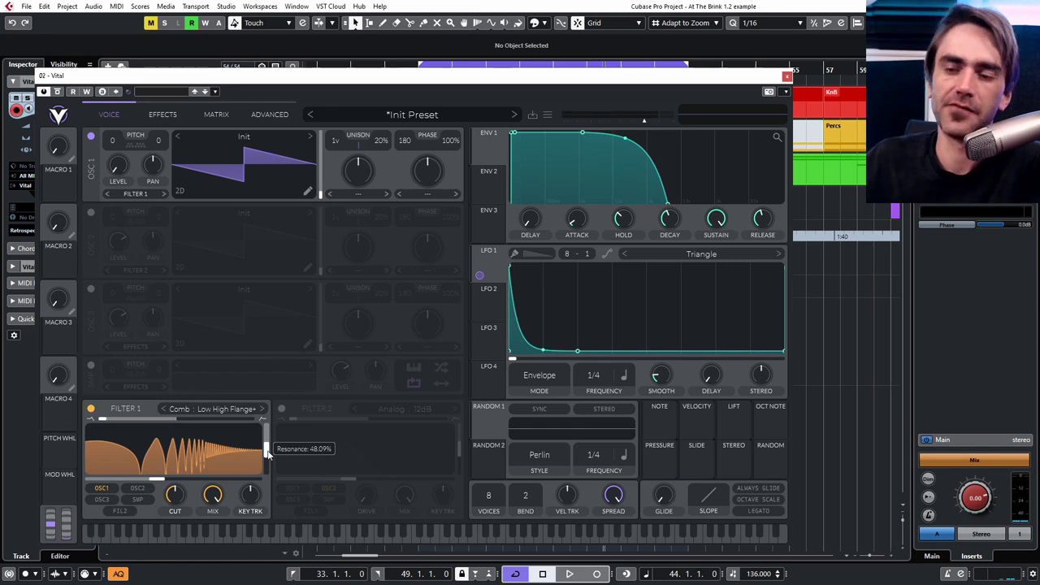
pyautogui.moveTo(267, 452); pyautogui.dragTo(273, 412)
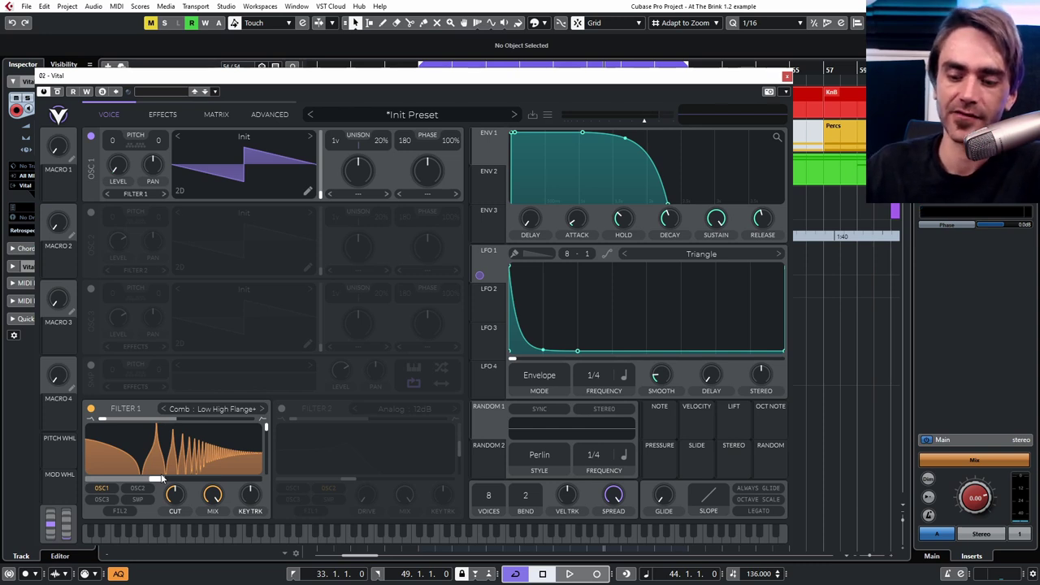
# - Toggle Filter 1 off and on to compare the dry and filtered sound of oscillator 1
pyautogui.click(91, 409)
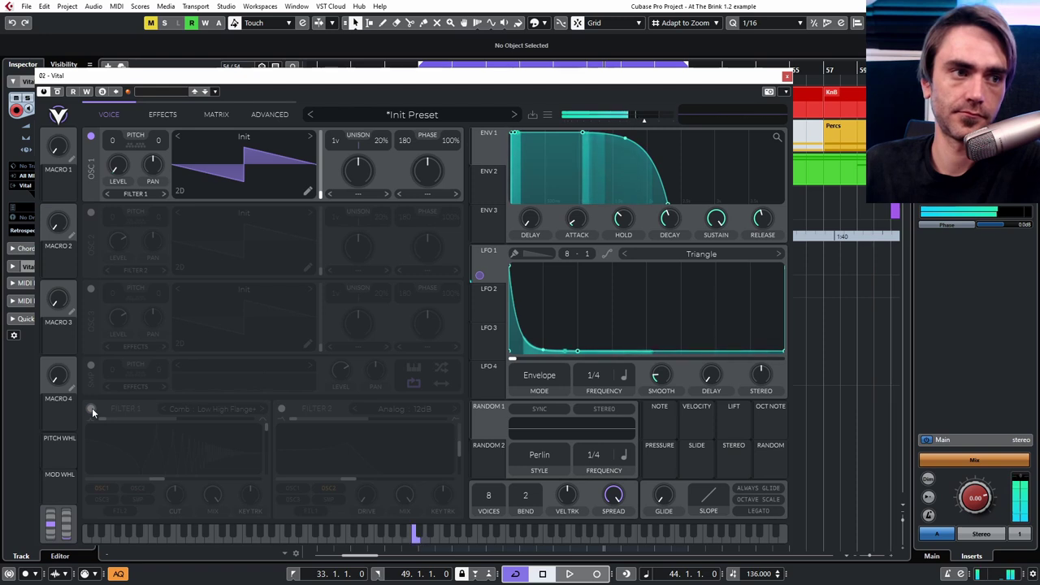
pyautogui.click(91, 409)
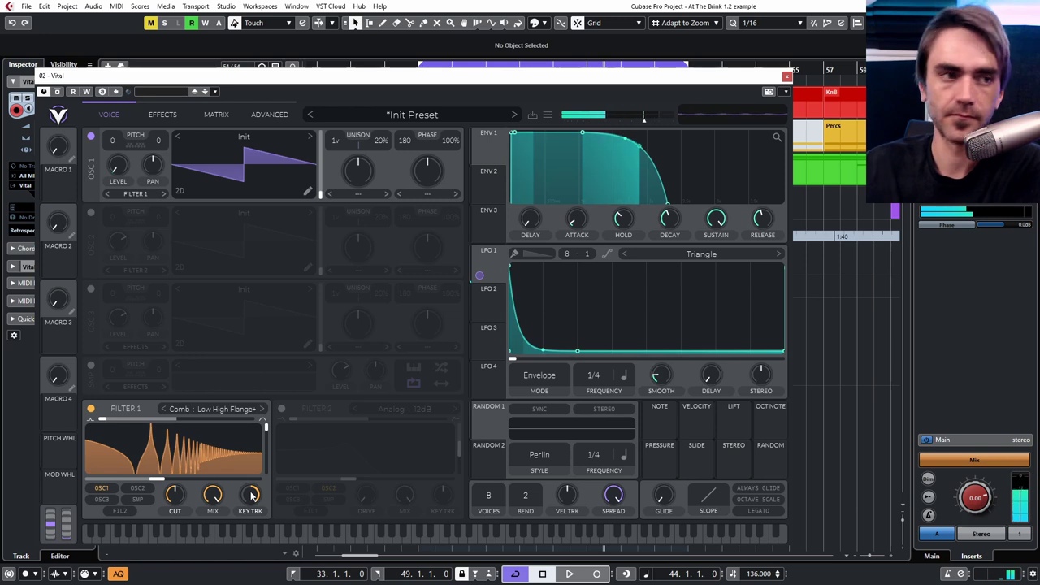
pyautogui.click(91, 409)
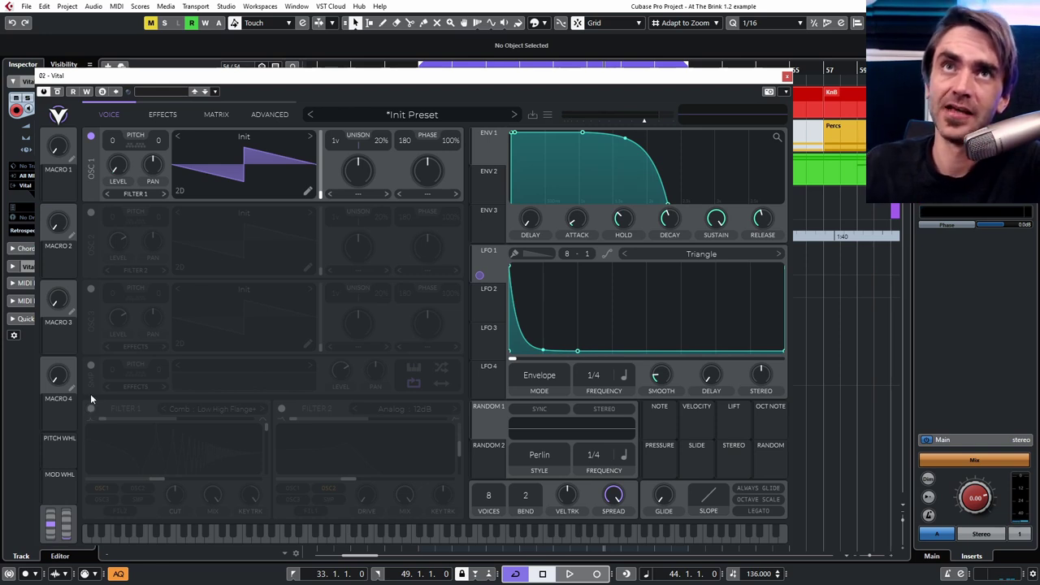
# - Switch the sound source from oscillator 1 to the sampler and modulate the sampler's level with LFO 1
pyautogui.click(90, 137)
pyautogui.click(91, 365)
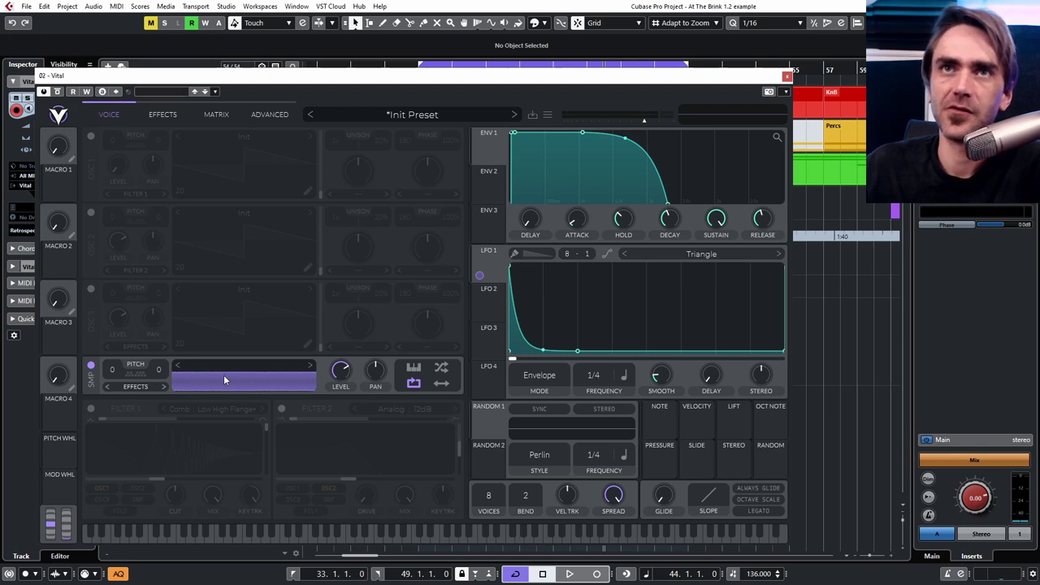
pyautogui.moveTo(479, 274); pyautogui.dragTo(338, 399)
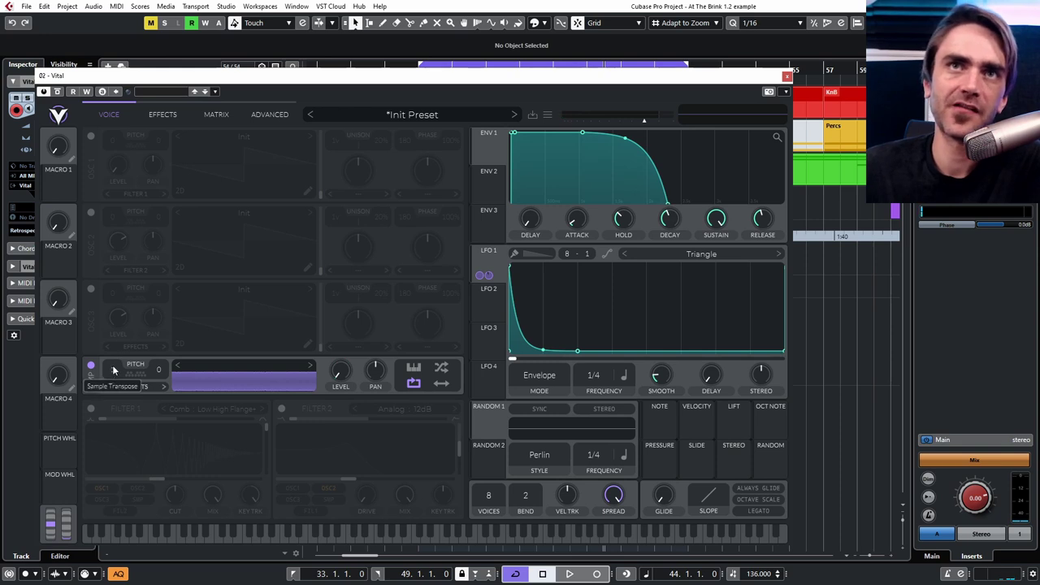
# - Try transposing the sample up and down, and reset its transpose to 0
pyautogui.moveTo(127, 316); pyautogui.dragTo(128, 316)
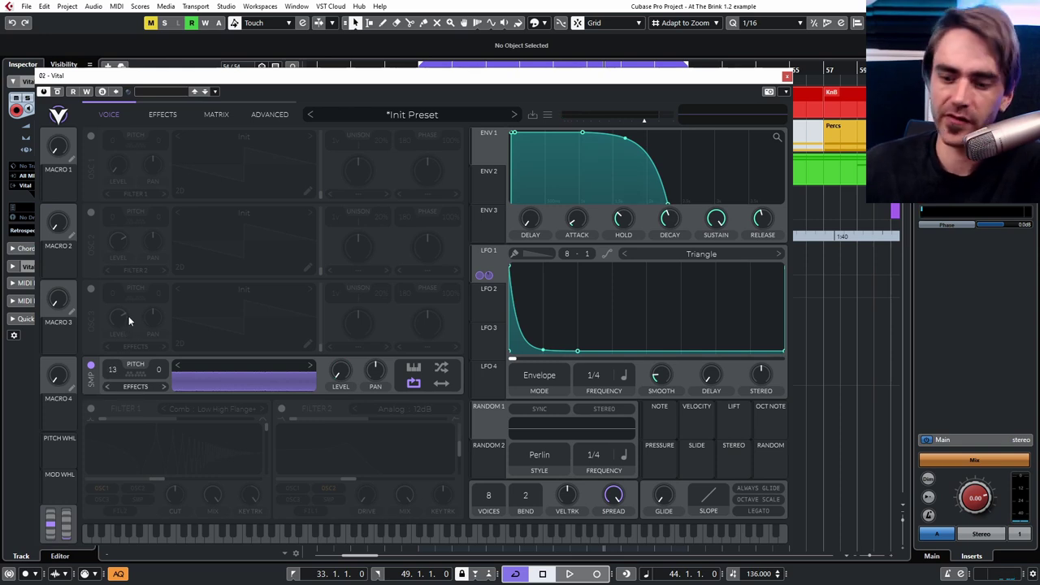
pyautogui.moveTo(122, 379); pyautogui.dragTo(148, 239)
pyautogui.moveTo(134, 481); pyautogui.dragTo(120, 554)
pyautogui.doubleClick(114, 372)
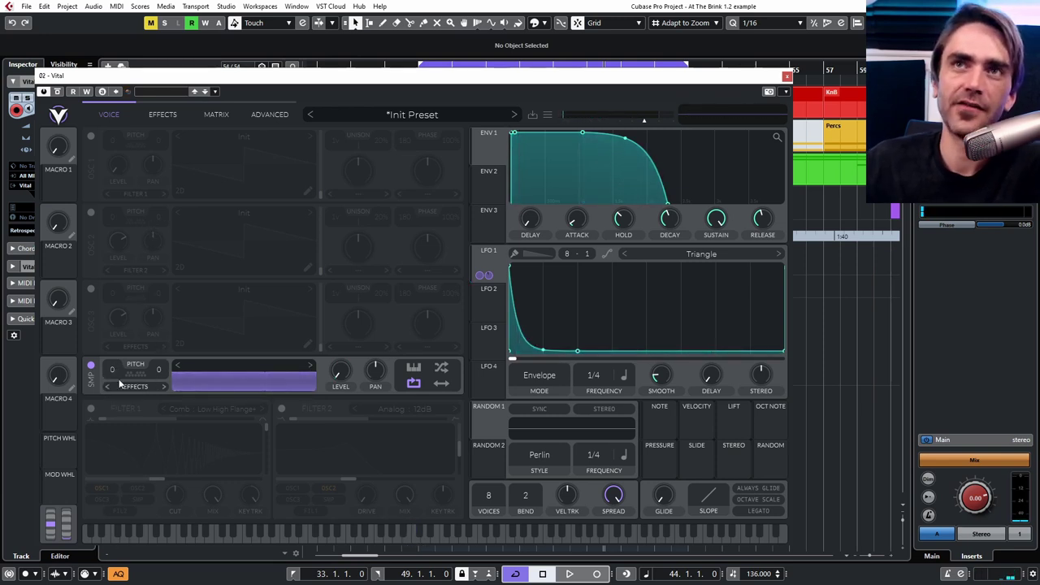
# - Route the sampler through the re-enabled Filter 1 and increase LFO 1's modulation of the sampler level
pyautogui.click(91, 409)
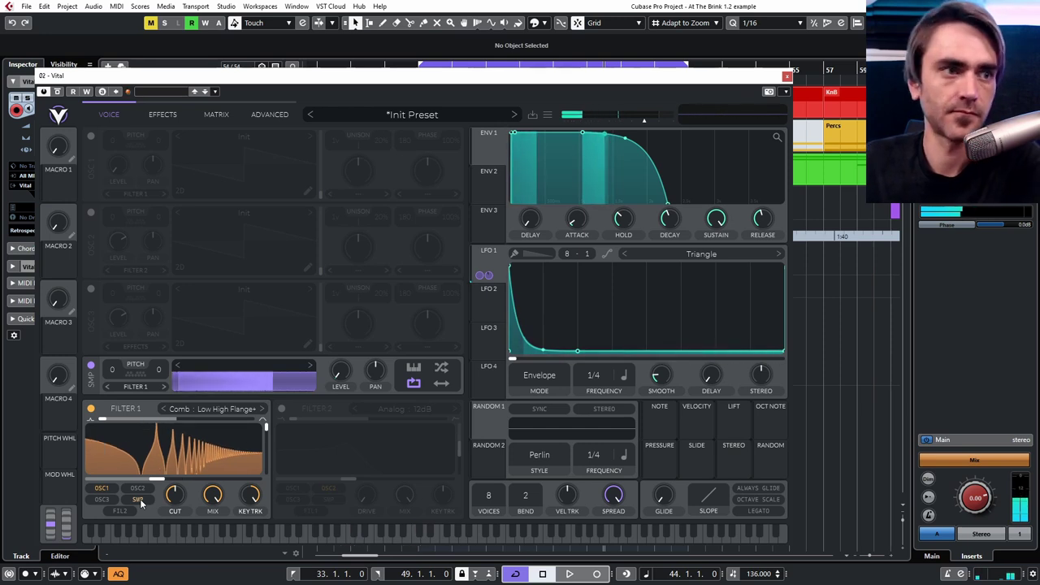
pyautogui.click(140, 499)
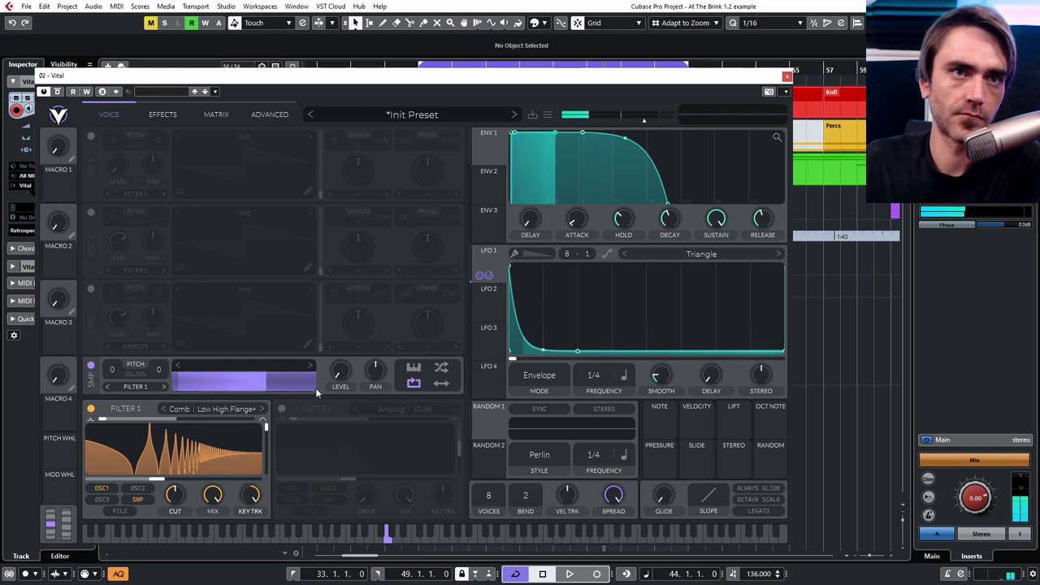
pyautogui.moveTo(342, 398)
pyautogui.moveTo(344, 400); pyautogui.dragTo(344, 384)
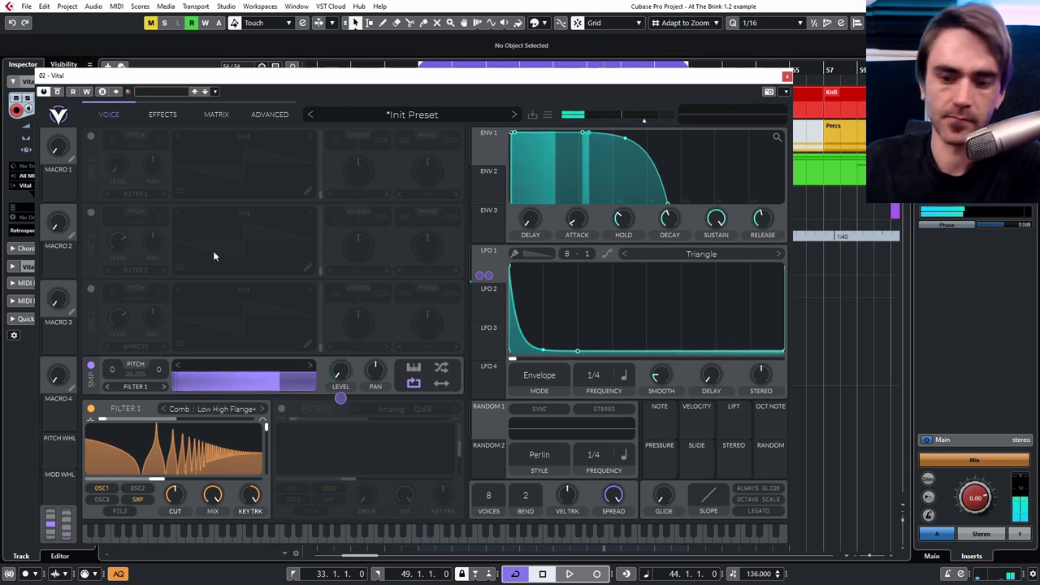
# - Turn oscillator 1 back on and load the Brown Noise wavetable into it
pyautogui.click(90, 135)
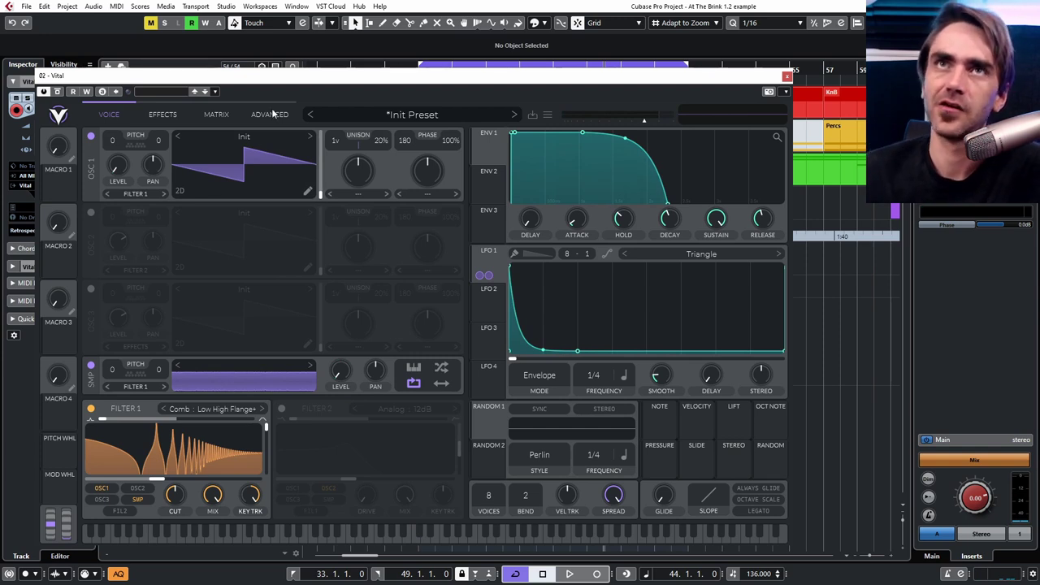
pyautogui.click(237, 136)
pyautogui.click(541, 172)
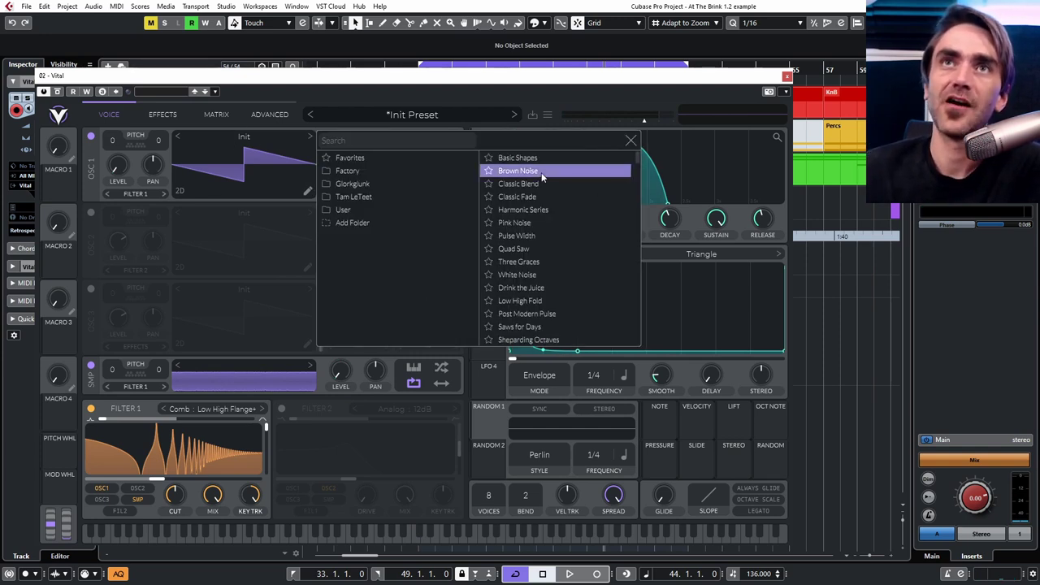
pyautogui.click(237, 161)
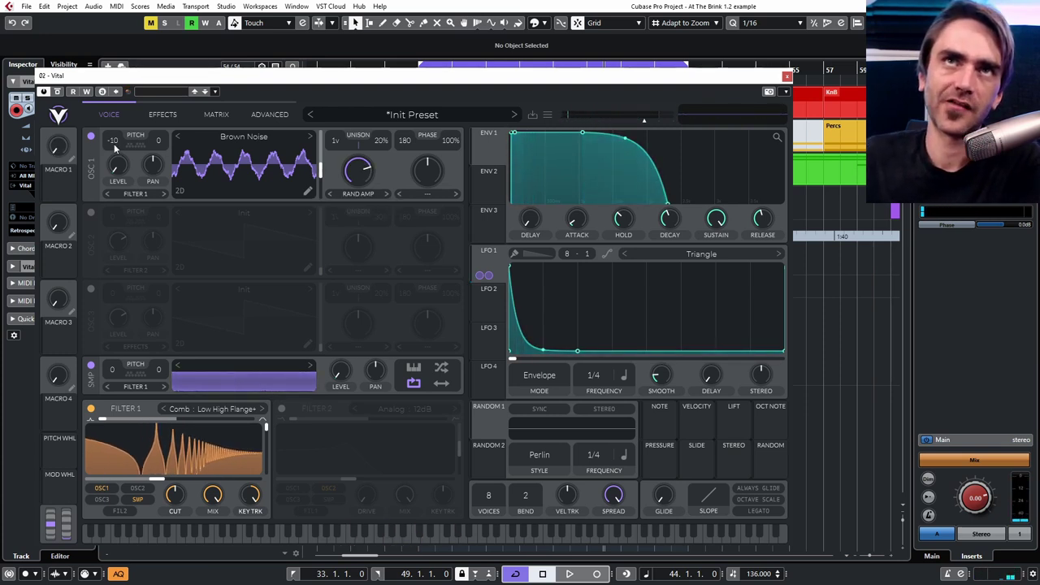
# - Try different transpositions for both noise sources, settling on -29 for the sampler and 9 for oscillator 1
pyautogui.moveTo(125, 139); pyautogui.dragTo(117, 151)
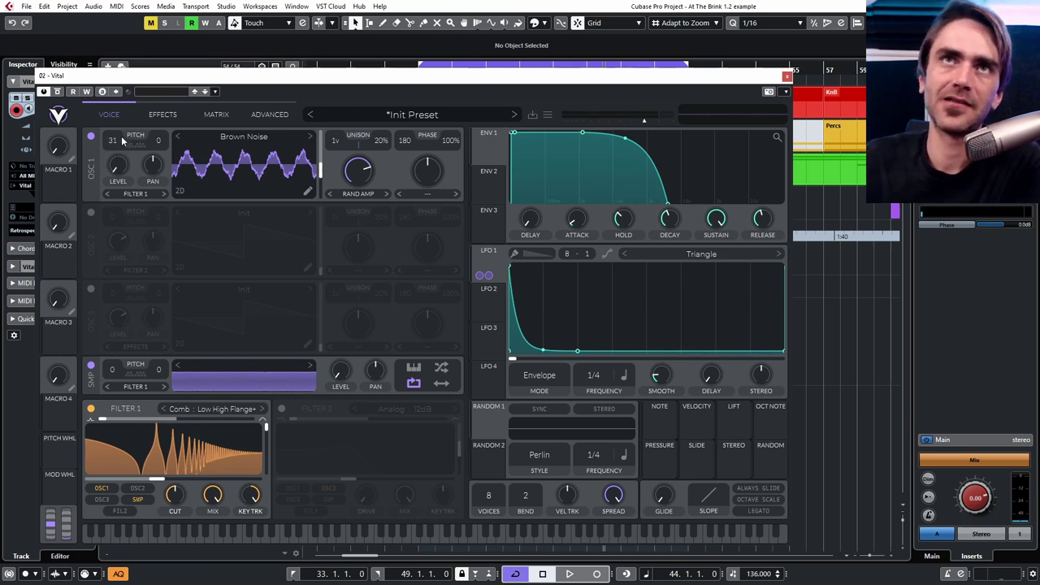
pyautogui.moveTo(115, 371); pyautogui.dragTo(152, 208)
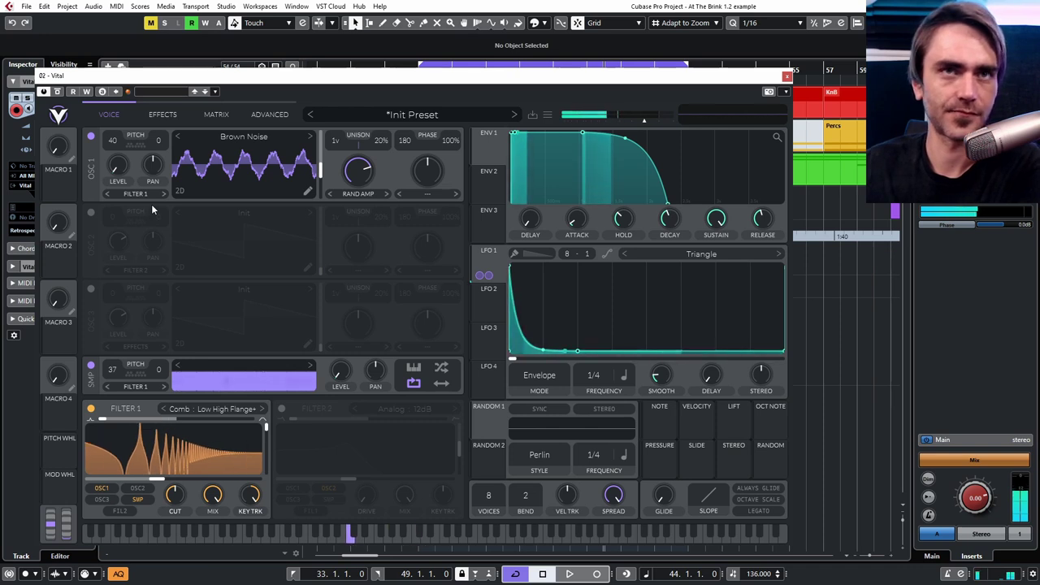
pyautogui.moveTo(112, 370); pyautogui.dragTo(119, 494)
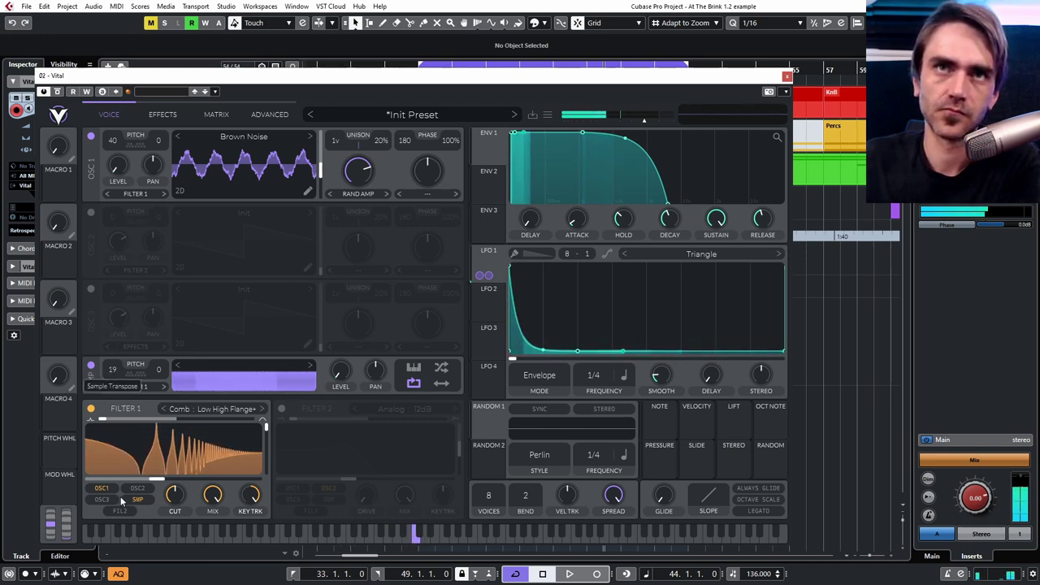
pyautogui.moveTo(106, 383); pyautogui.dragTo(120, 516)
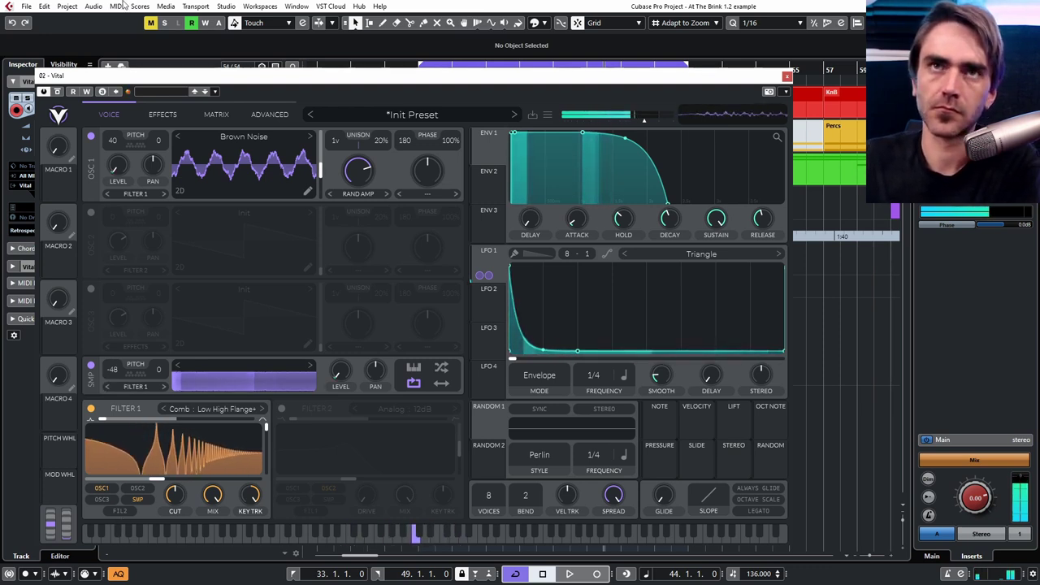
pyautogui.moveTo(116, 375); pyautogui.dragTo(141, 291)
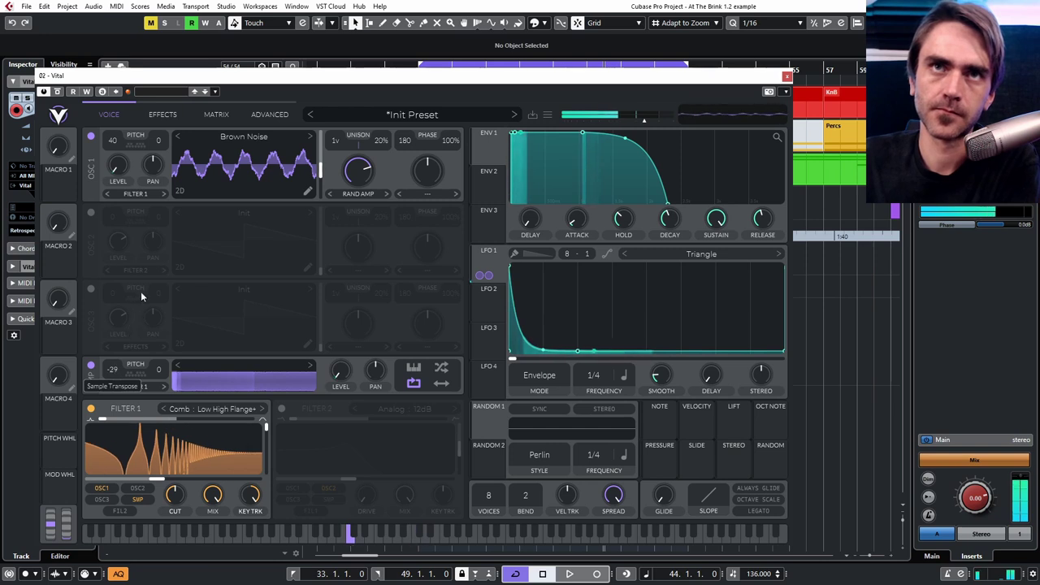
pyautogui.moveTo(112, 140); pyautogui.dragTo(135, 337)
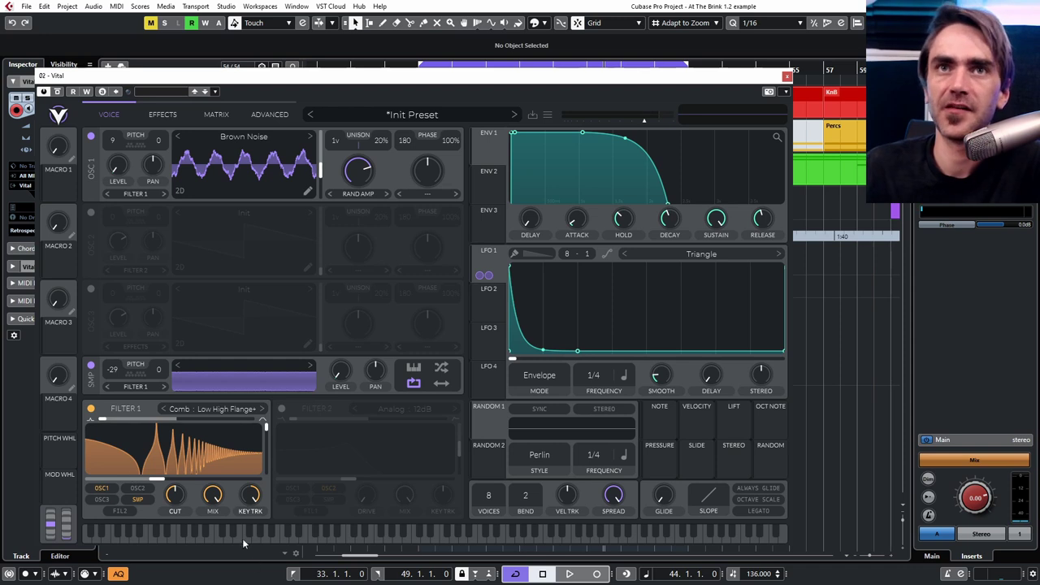
# - Raise Filter 1's Cut amount beyond 49.56 semitones while auditioning notes
pyautogui.moveTo(181, 486); pyautogui.dragTo(174, 506)
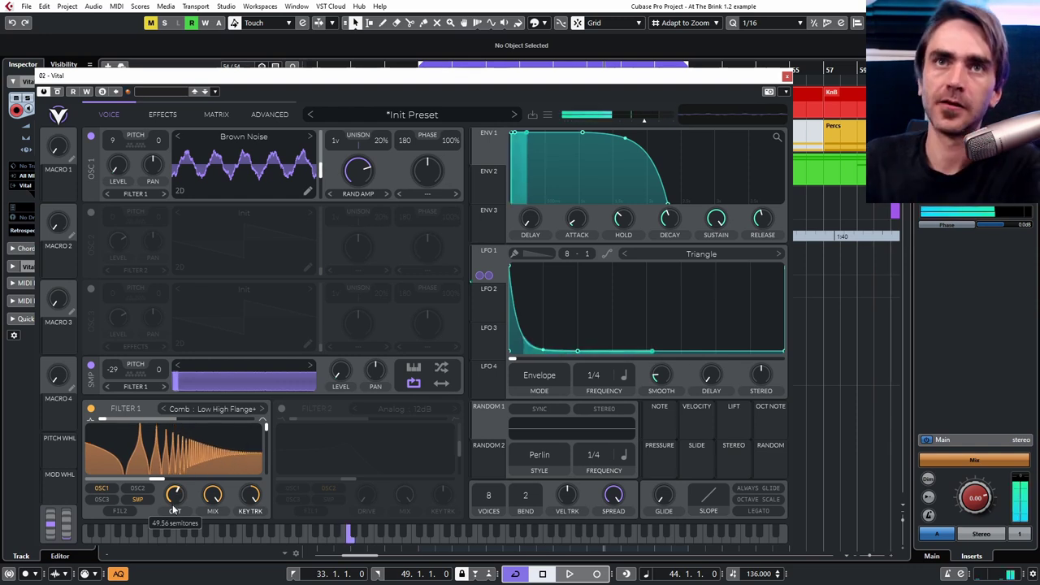
pyautogui.moveTo(174, 505)
pyautogui.mouseDown()
pyautogui.moveTo(202, 483)
pyautogui.moveTo(166, 507)
pyautogui.moveTo(167, 522)
pyautogui.mouseUp()
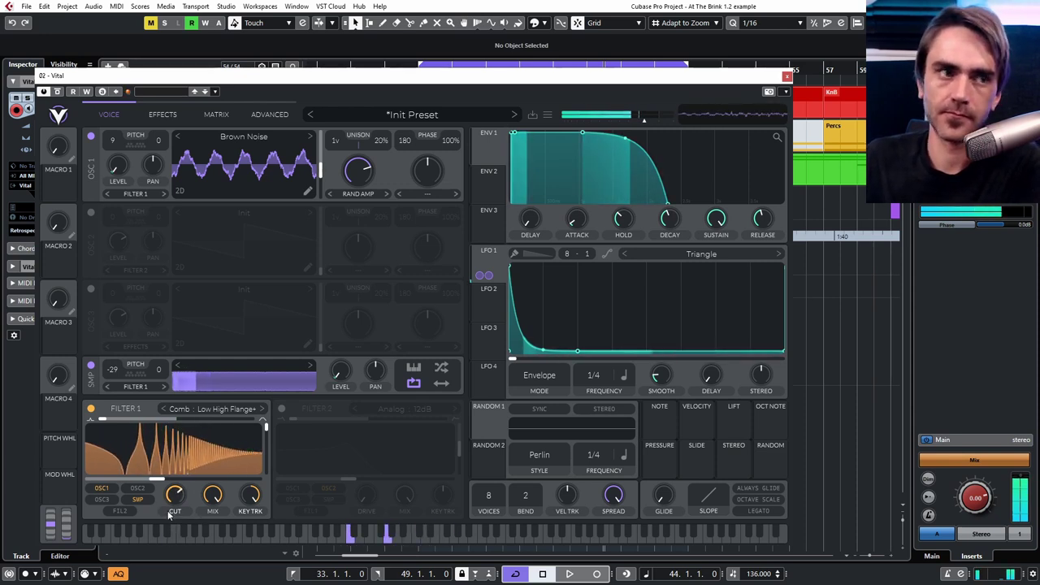
pyautogui.moveTo(174, 506)
pyautogui.moveTo(174, 506)
pyautogui.mouseDown()
pyautogui.moveTo(173, 527)
pyautogui.moveTo(191, 505)
pyautogui.moveTo(179, 516)
pyautogui.mouseUp()
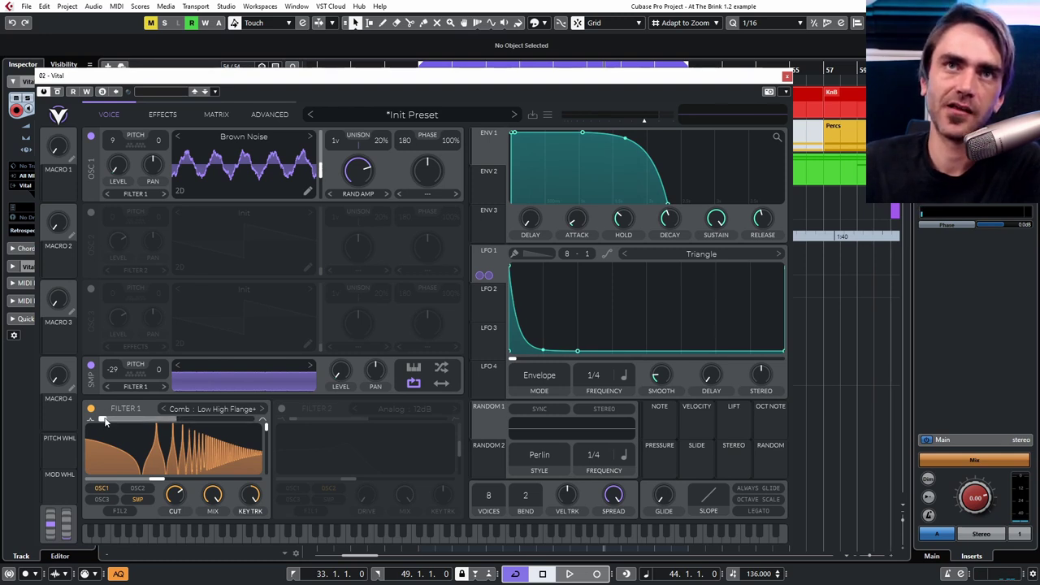
# - Sweep Filter 1's blend on the Low High Flange+ comb, return it to the low end and lower the Cut amount to about 45.77 semitones
pyautogui.moveTo(123, 421); pyautogui.dragTo(177, 414)
pyautogui.click(229, 412)
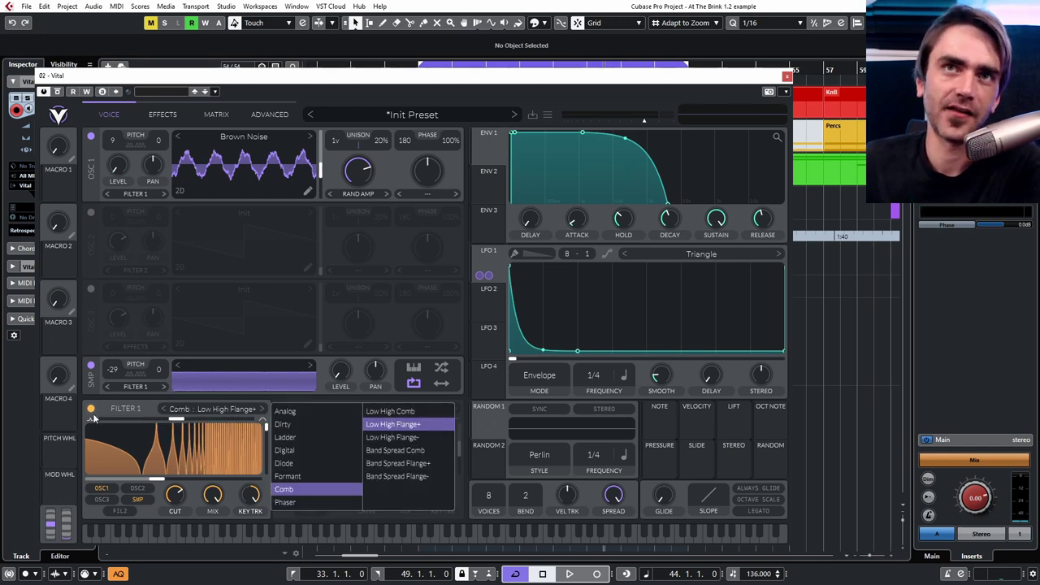
pyautogui.click(176, 422)
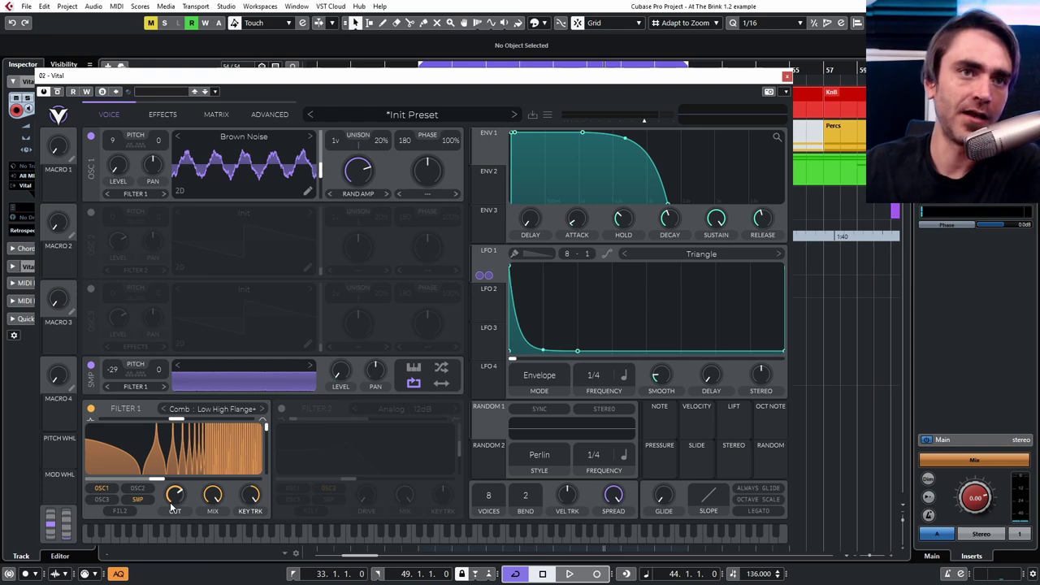
pyautogui.moveTo(173, 508); pyautogui.dragTo(186, 530)
pyautogui.moveTo(216, 421); pyautogui.dragTo(90, 423)
pyautogui.moveTo(178, 494); pyautogui.dragTo(183, 449)
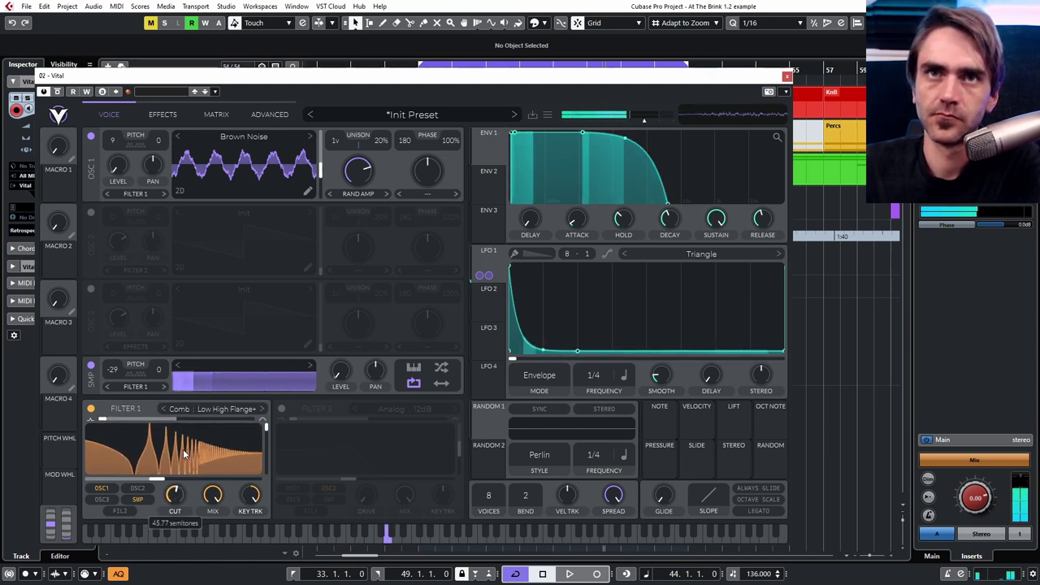
# - Switch Filter 1 to the Low High Flange- comb model and set its cutoff to -12 semitones
pyautogui.click(262, 410)
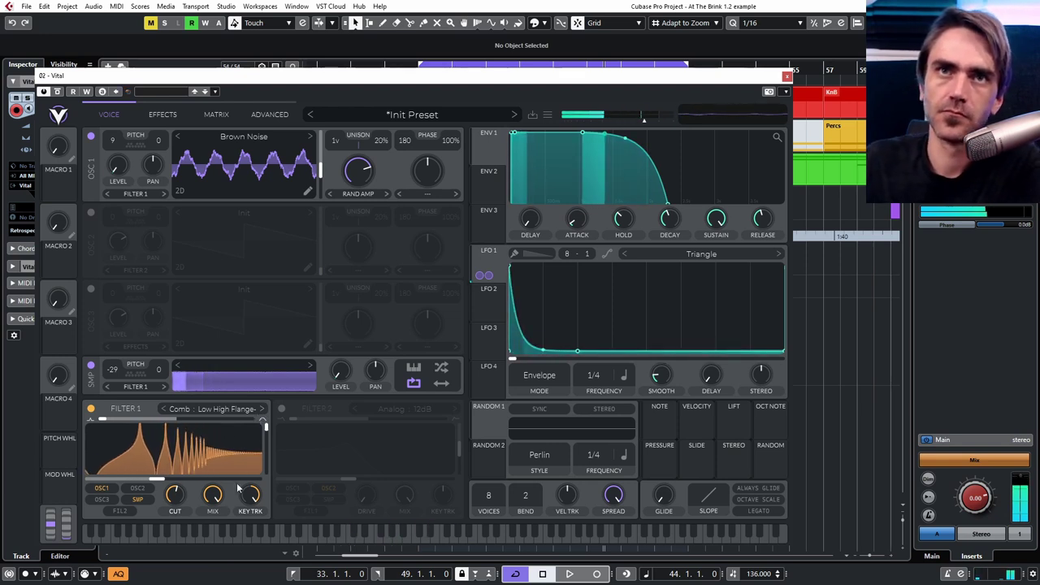
pyautogui.moveTo(175, 498)
pyautogui.mouseDown()
pyautogui.moveTo(189, 487)
pyautogui.moveTo(175, 497)
pyautogui.mouseUp()
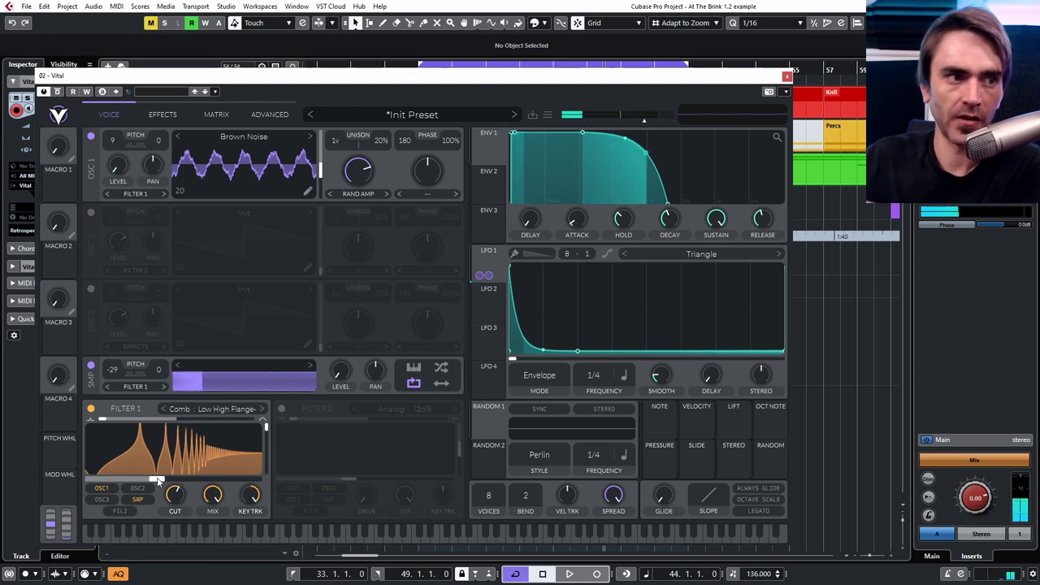
pyautogui.rightClick(153, 481)
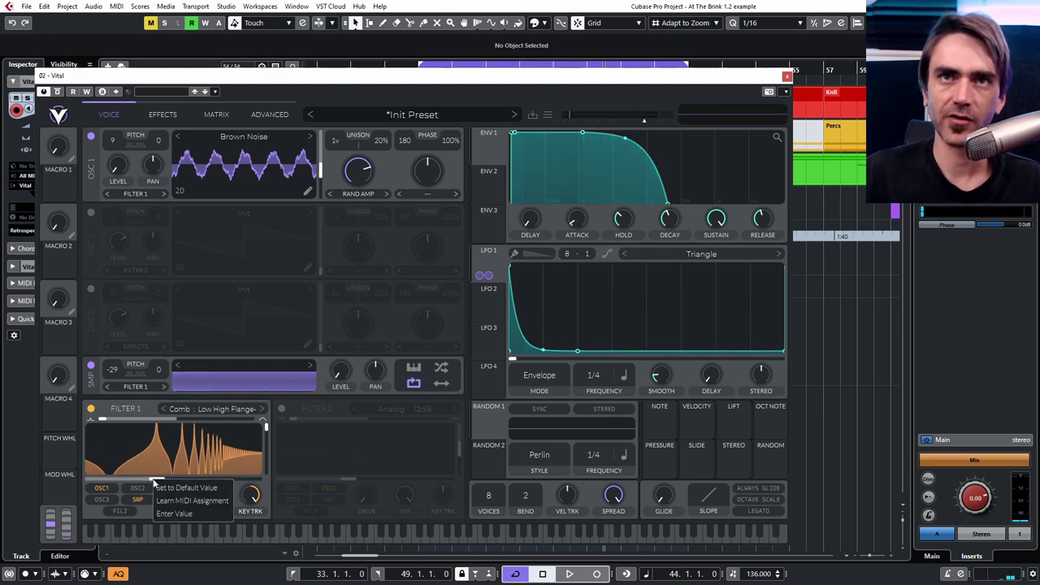
pyautogui.click(137, 483)
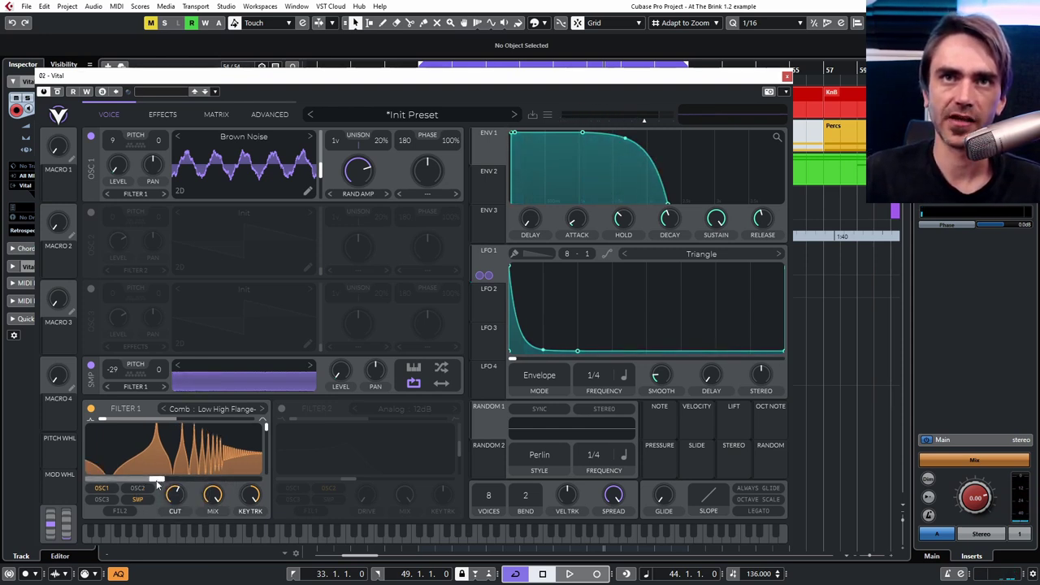
pyautogui.rightClick(157, 482)
pyautogui.click(172, 515)
pyautogui.write('-')
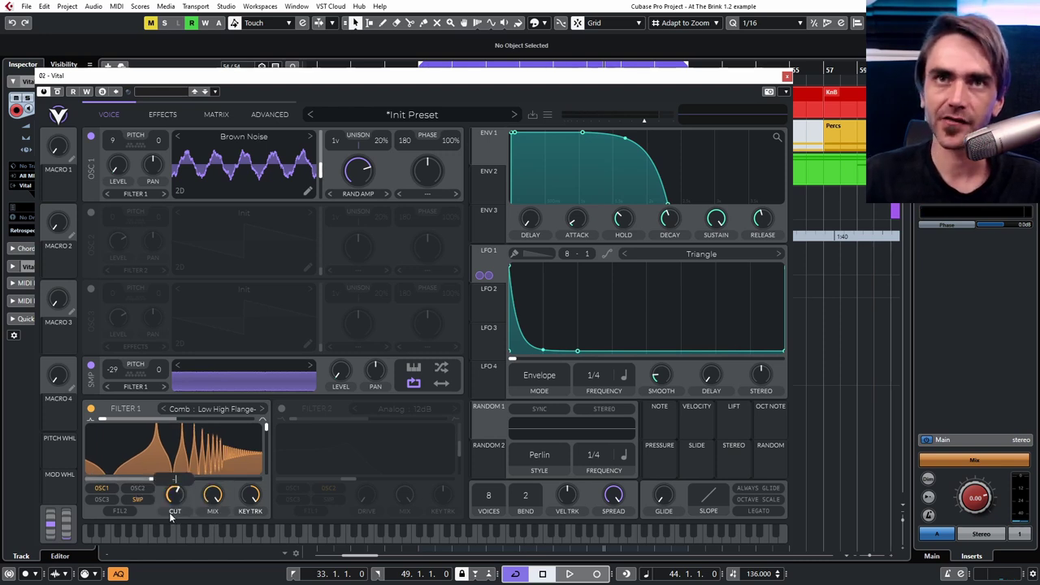
pyautogui.write('12')
pyautogui.press('Return')
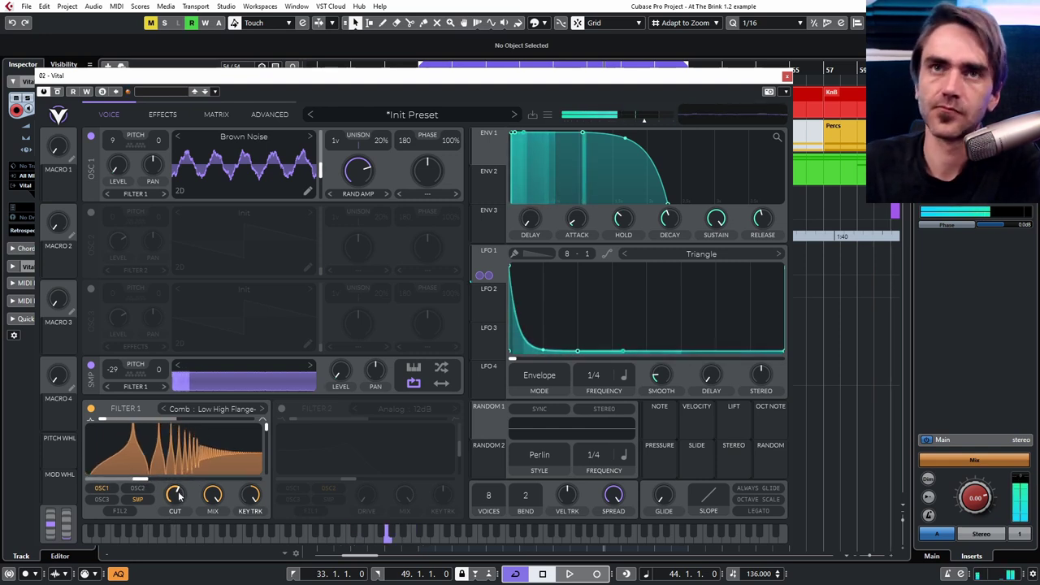
# - Transpose both the sampler and oscillator 1 to -12 and raise Filter 1's Cut amount while auditioning notes
pyautogui.moveTo(113, 370); pyautogui.dragTo(130, 288)
pyautogui.moveTo(117, 137); pyautogui.dragTo(113, 257)
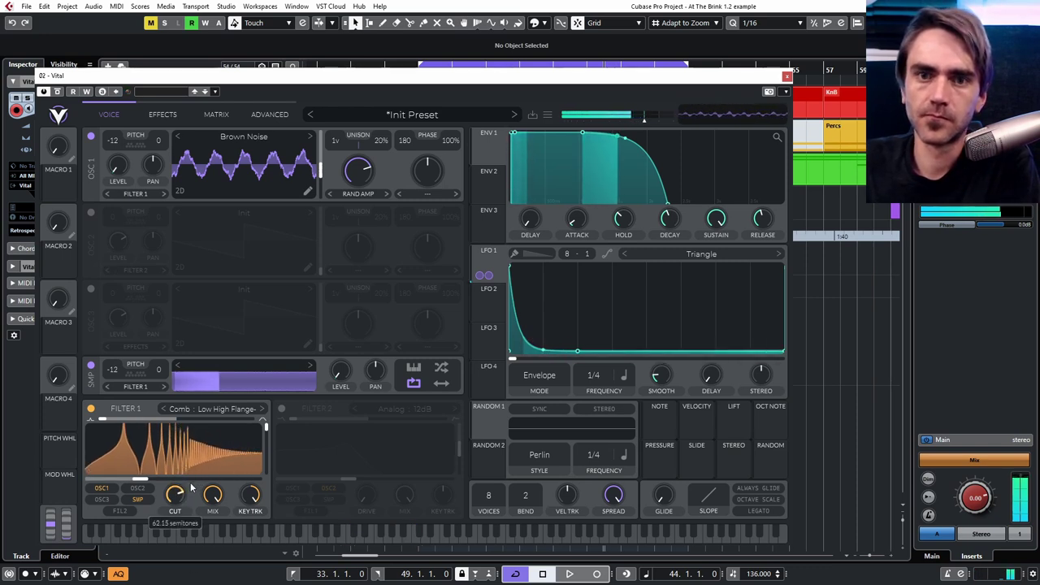
pyautogui.moveTo(175, 492); pyautogui.dragTo(178, 504)
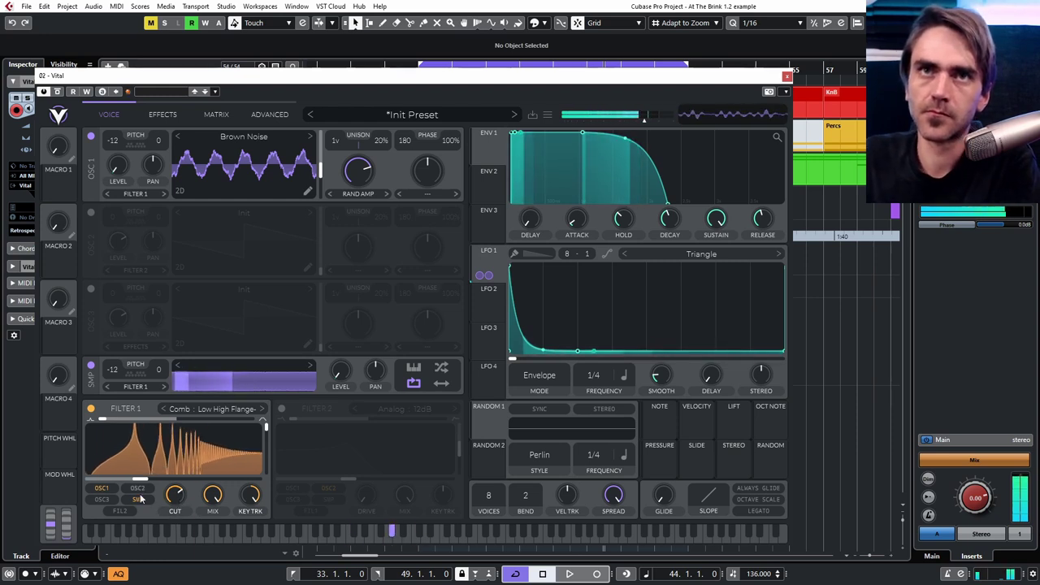
# - Try Filter 1's cutoff at -24 semitones, settle on 12 semitones and lower the Cut amount
pyautogui.rightClick(168, 495)
pyautogui.click(166, 513)
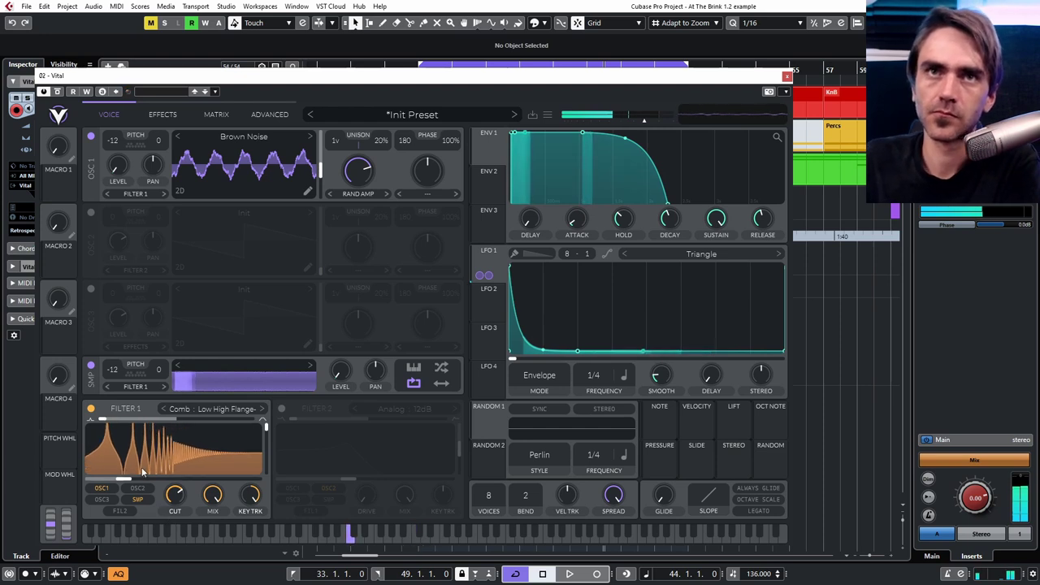
pyautogui.rightClick(128, 480)
pyautogui.click(156, 515)
pyautogui.write('-24')
pyautogui.press('Return')
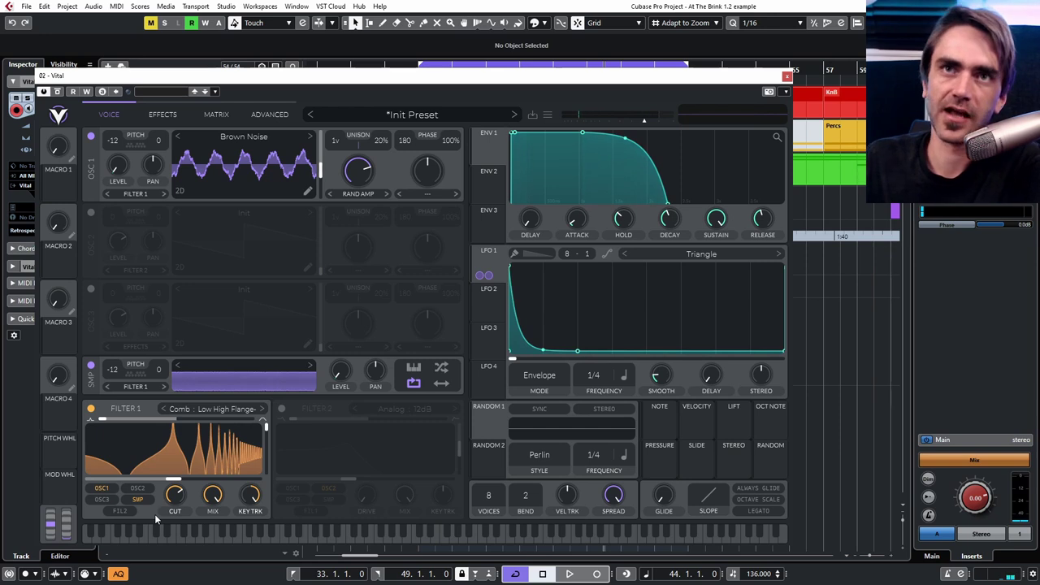
pyautogui.moveTo(176, 494)
pyautogui.mouseDown()
pyautogui.moveTo(178, 529)
pyautogui.moveTo(178, 507)
pyautogui.mouseUp()
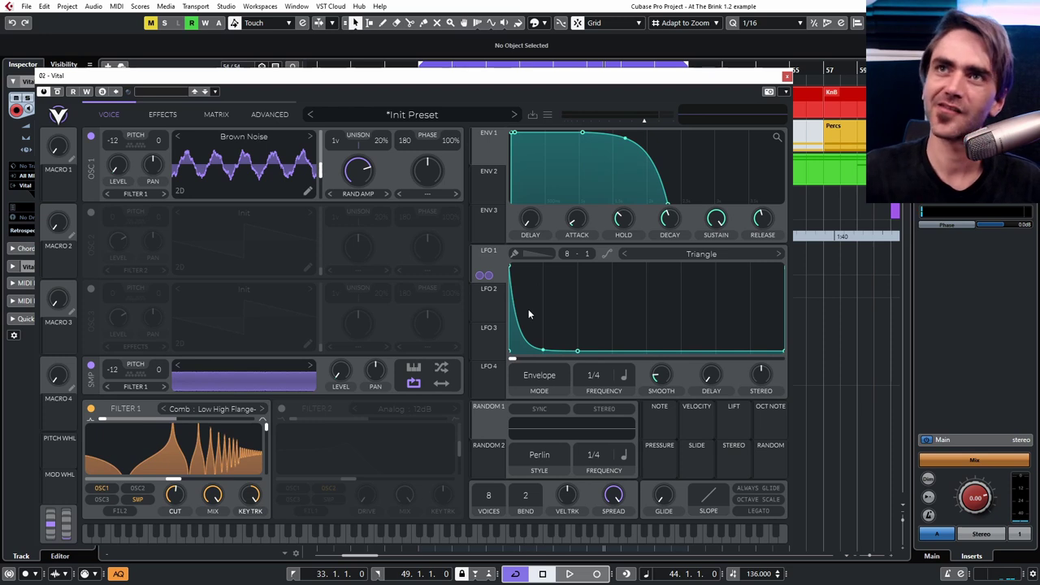
# - Reshape LFO 1 into a short rise to a peak with a curved decay, and reduce its modulation of the sampler level
pyautogui.moveTo(542, 349); pyautogui.dragTo(514, 351)
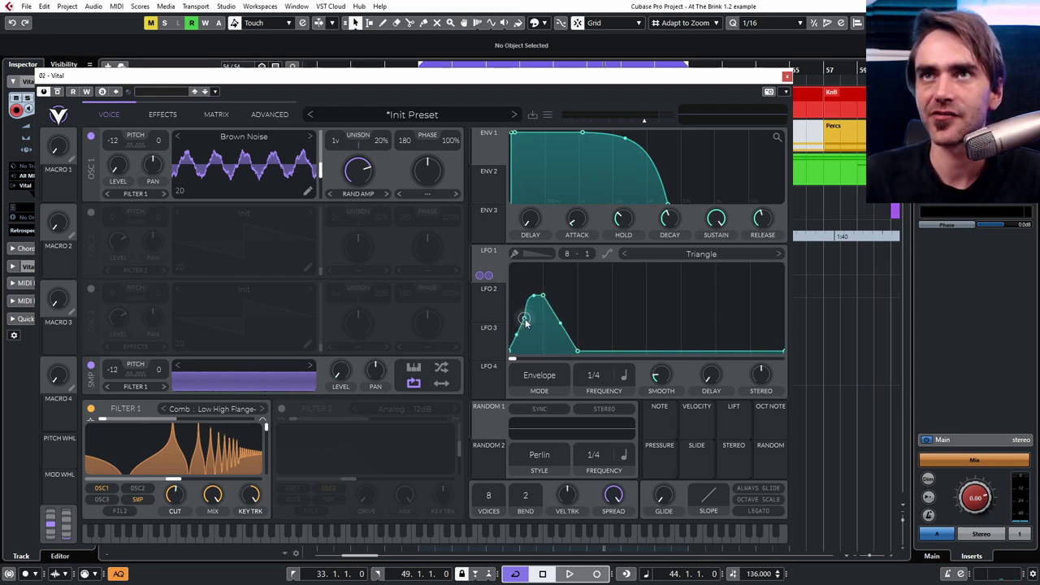
pyautogui.moveTo(542, 292); pyautogui.dragTo(532, 275)
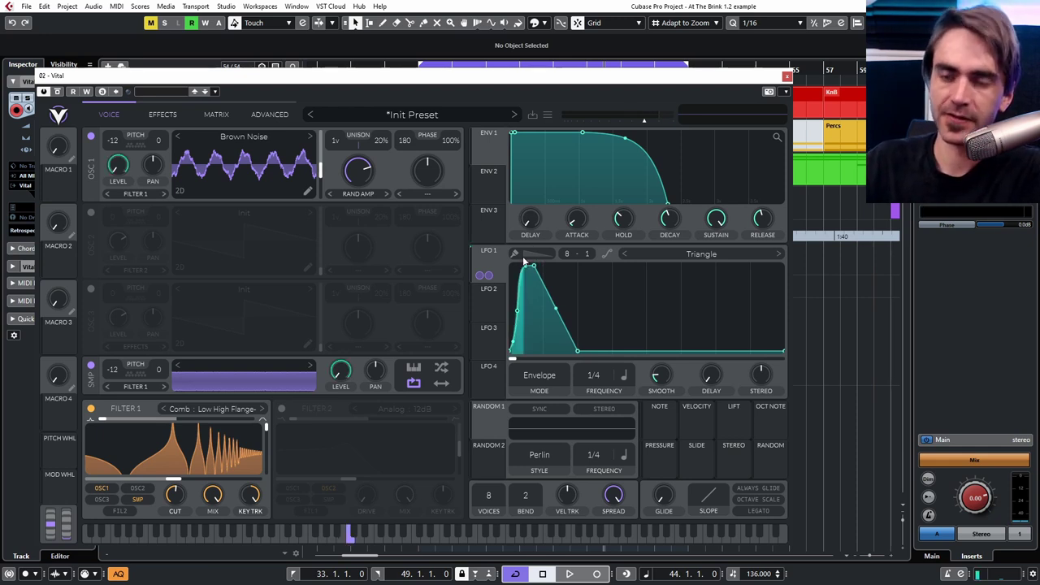
pyautogui.moveTo(550, 315); pyautogui.dragTo(550, 334)
pyautogui.moveTo(533, 266); pyautogui.dragTo(530, 279)
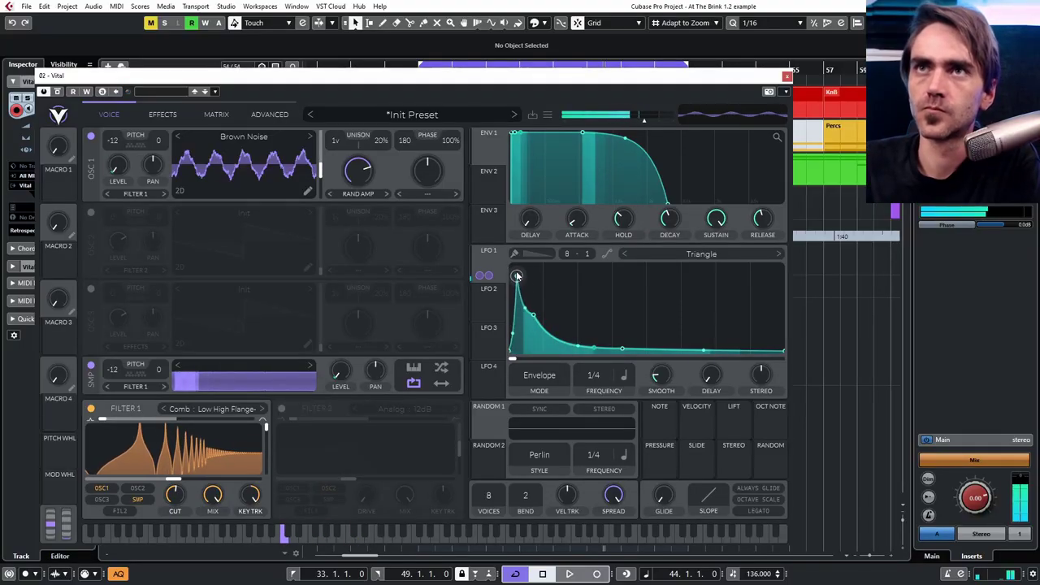
pyautogui.moveTo(517, 276); pyautogui.dragTo(532, 302)
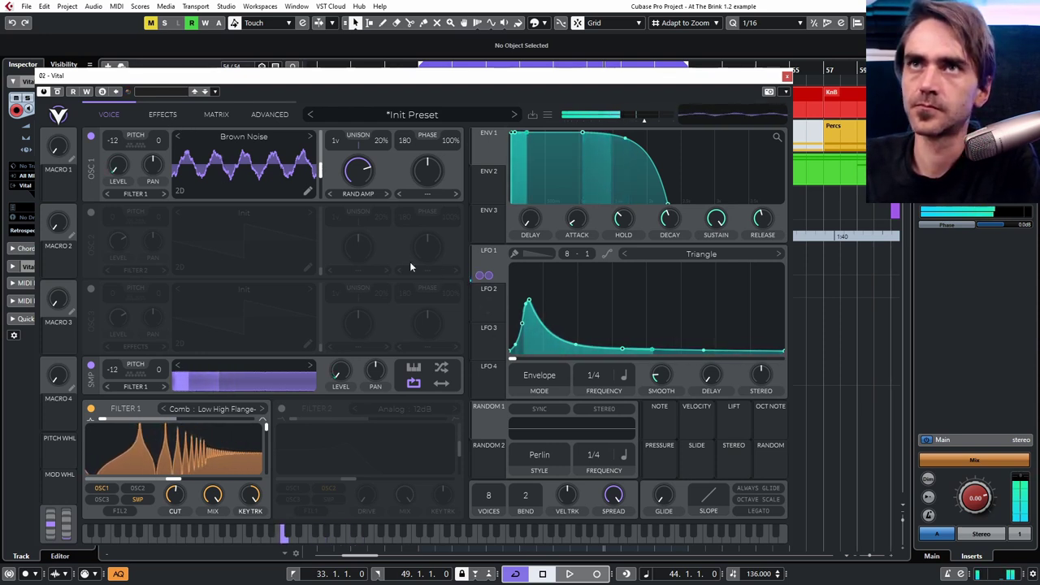
pyautogui.moveTo(337, 385)
pyautogui.moveTo(341, 398); pyautogui.dragTo(341, 424)
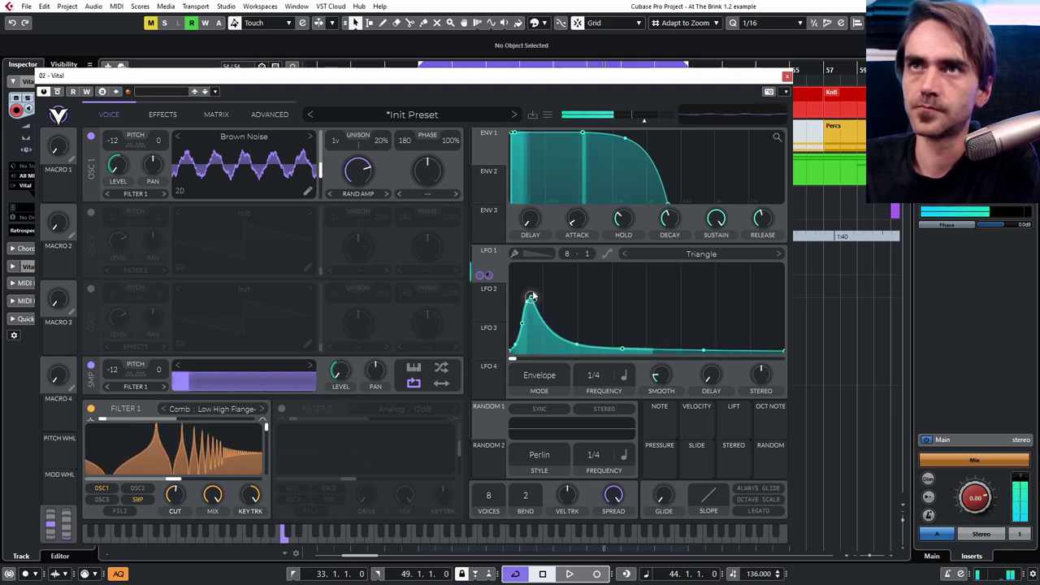
pyautogui.moveTo(531, 301); pyautogui.dragTo(533, 287)
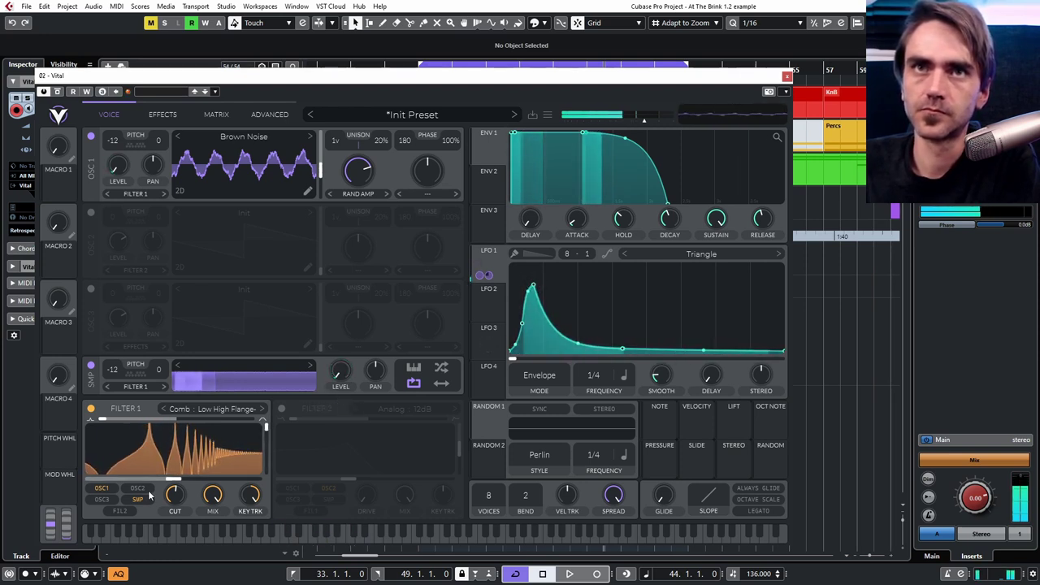
# - Raise Filter 1's Cut amount to about 57.53 semitones
pyautogui.moveTo(178, 496); pyautogui.dragTo(184, 490)
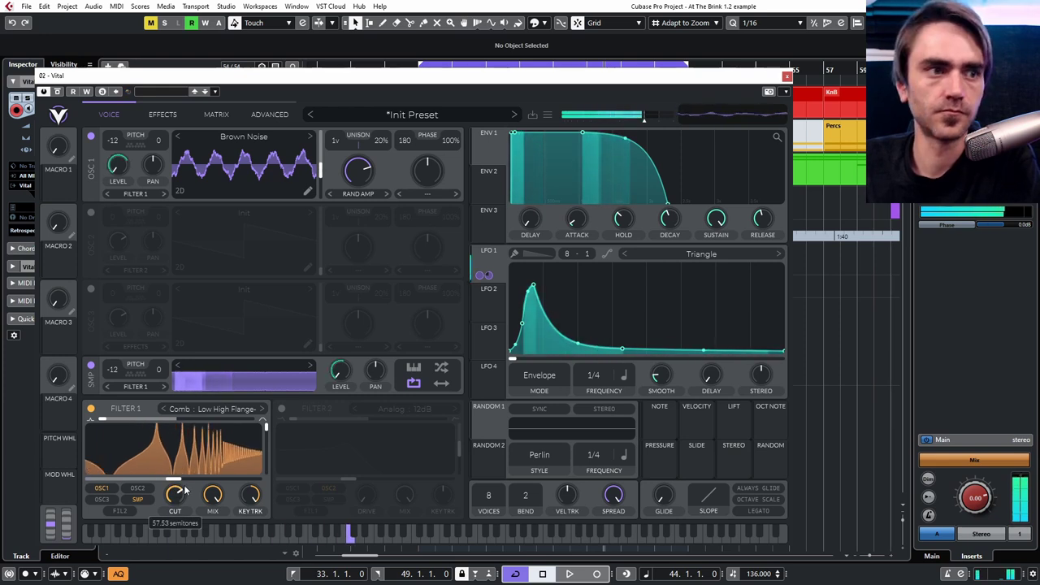
pyautogui.click(165, 120)
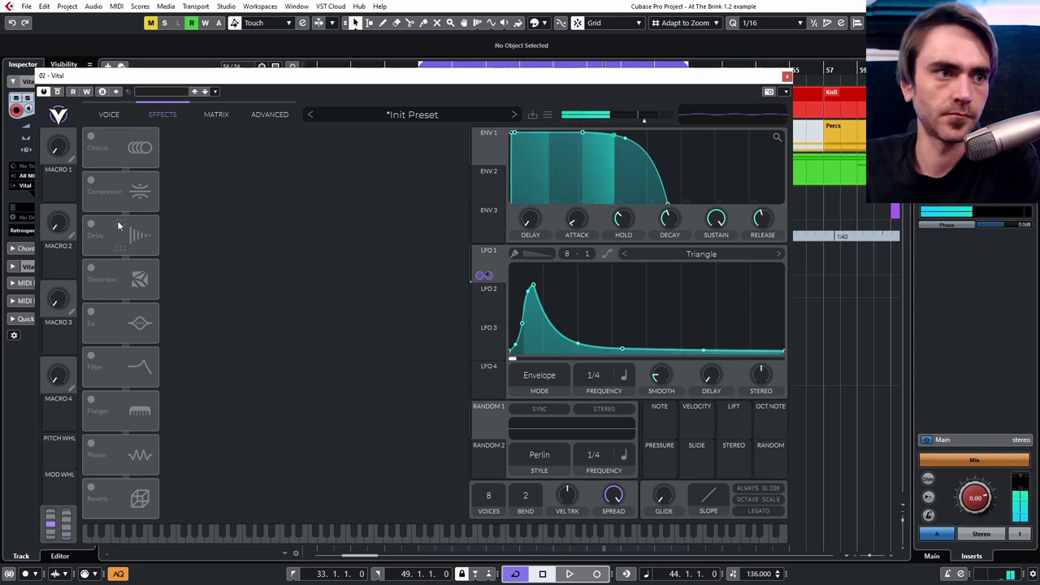
pyautogui.click(126, 121)
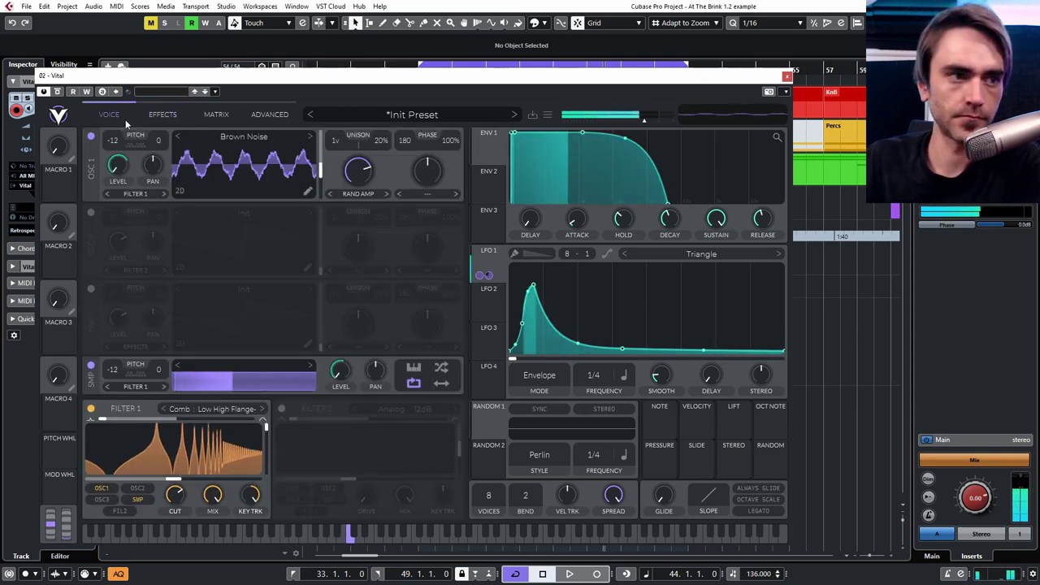
# - Try the Band Spread Comb and Band Spread Flange+ models in Filter 1, auditioning the cutoff at 0 and 12 semitones
pyautogui.click(262, 409)
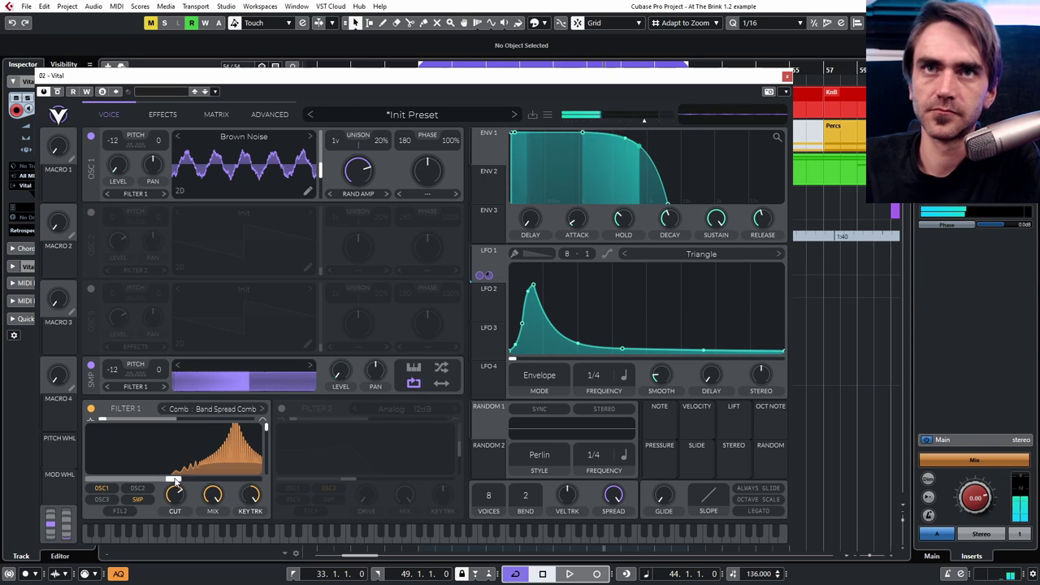
pyautogui.moveTo(174, 480)
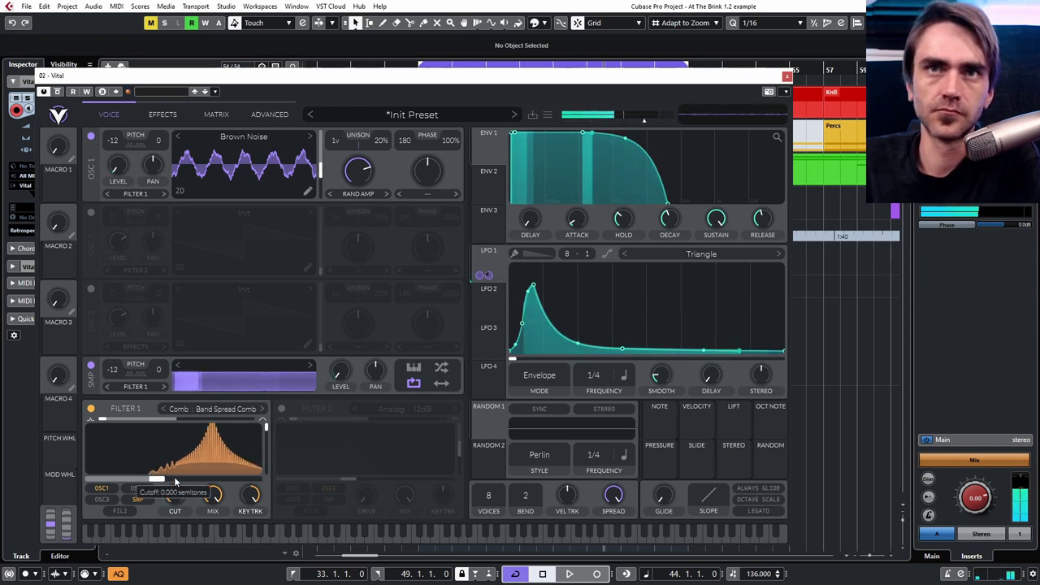
pyautogui.click(263, 410)
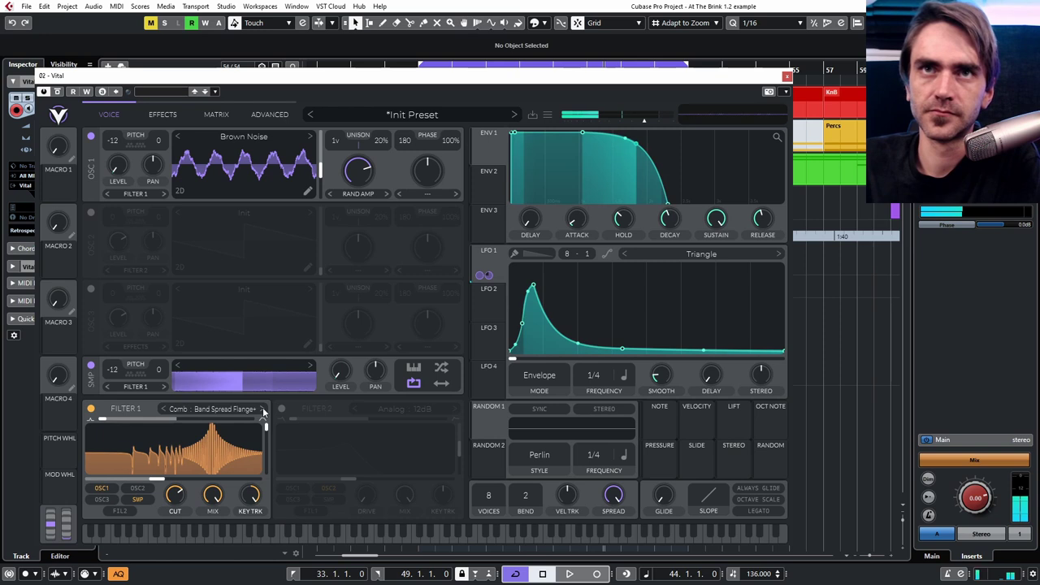
pyautogui.rightClick(168, 480)
pyautogui.click(182, 515)
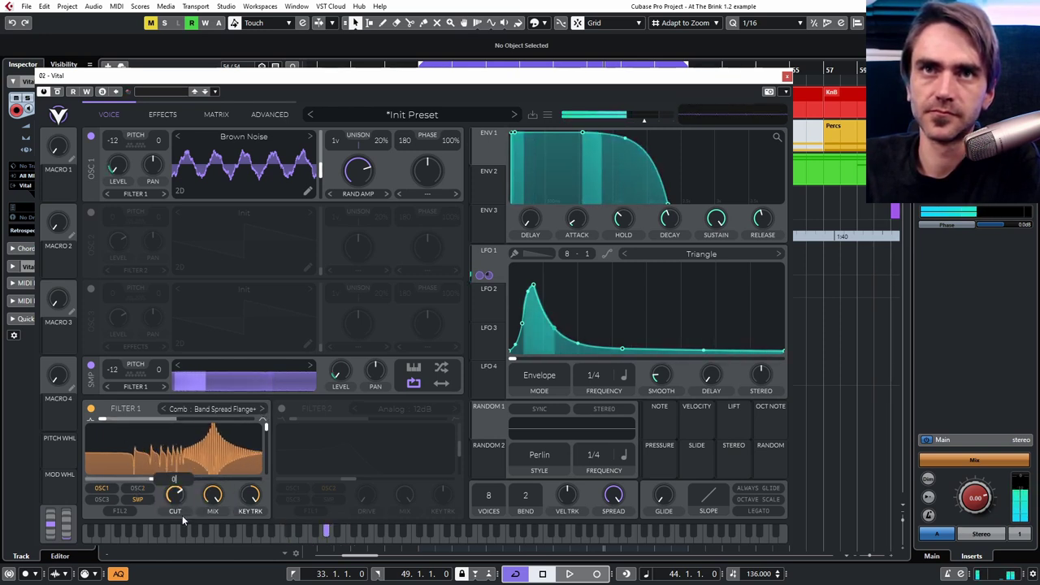
pyautogui.write('12')
pyautogui.press('Return')
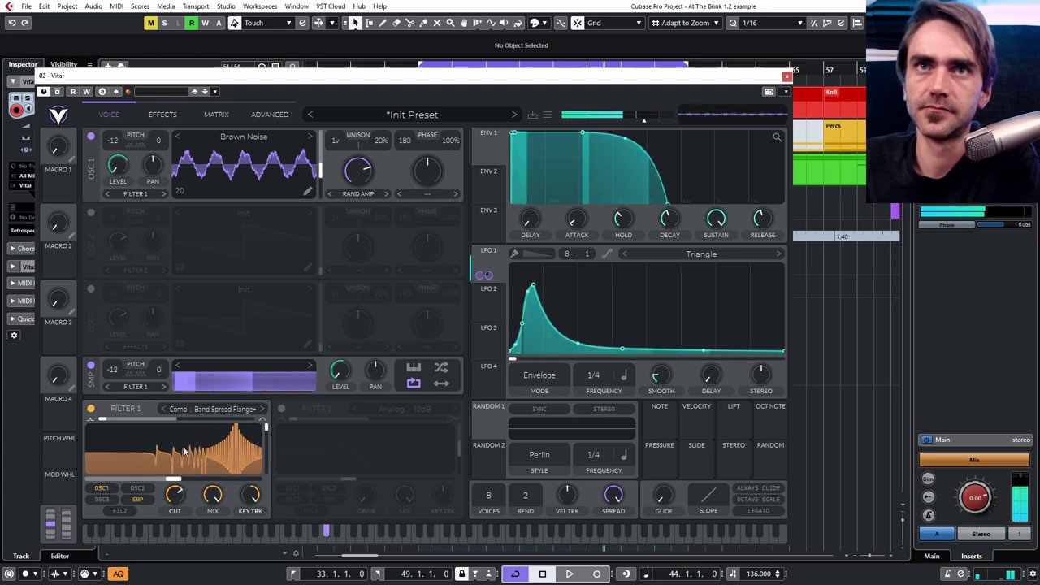
# - Try Filter 1's Phaser Positive and Comb Low High Flange+ models, then return to Comb Low High Flange-
pyautogui.click(263, 410)
pyautogui.click(212, 408)
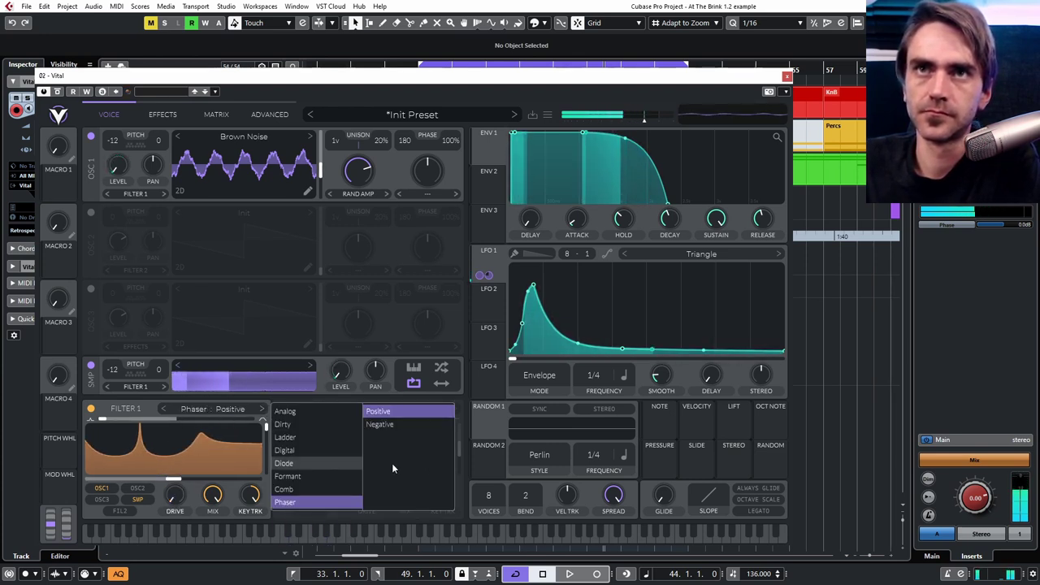
pyautogui.click(313, 490)
pyautogui.click(394, 424)
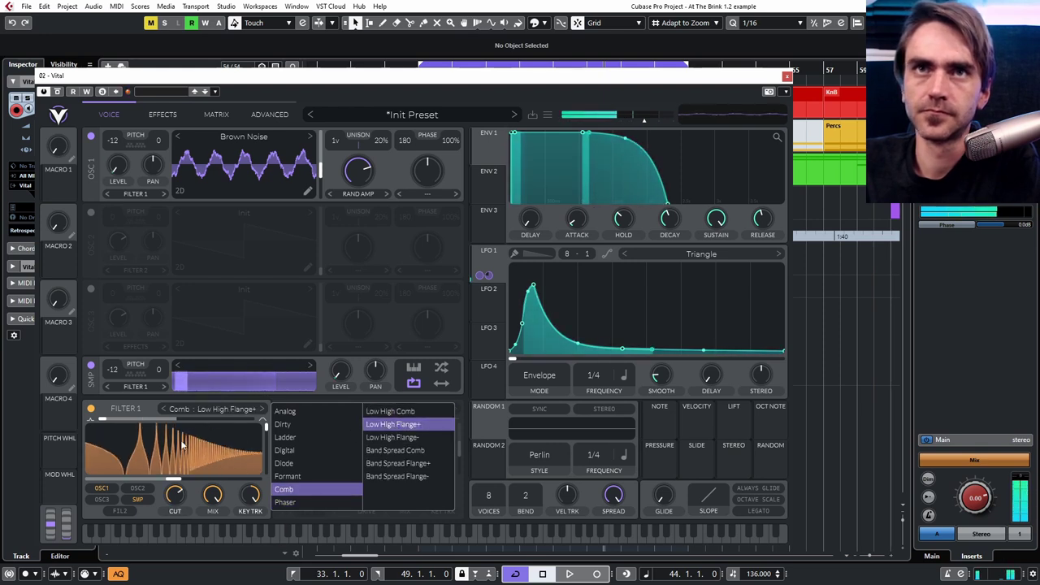
pyautogui.click(393, 438)
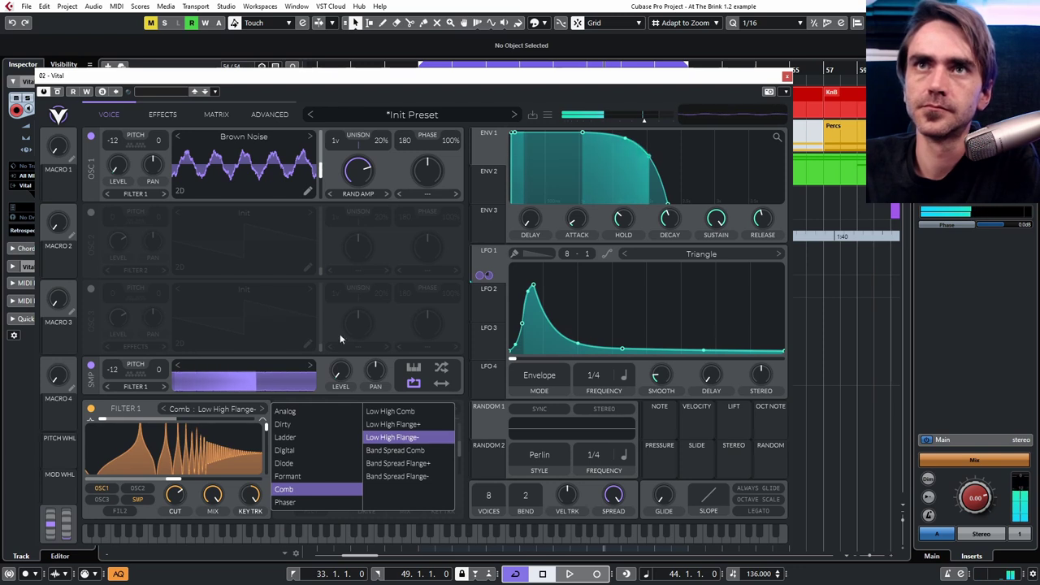
pyautogui.click(238, 264)
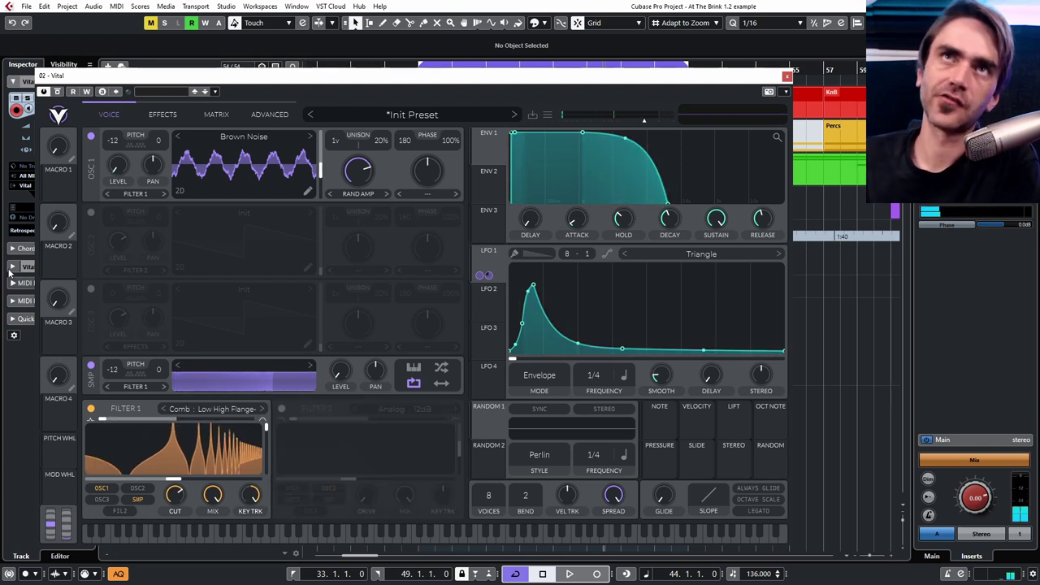
# - Enable the Chorus effect and set its frequency to Freeze
pyautogui.click(163, 115)
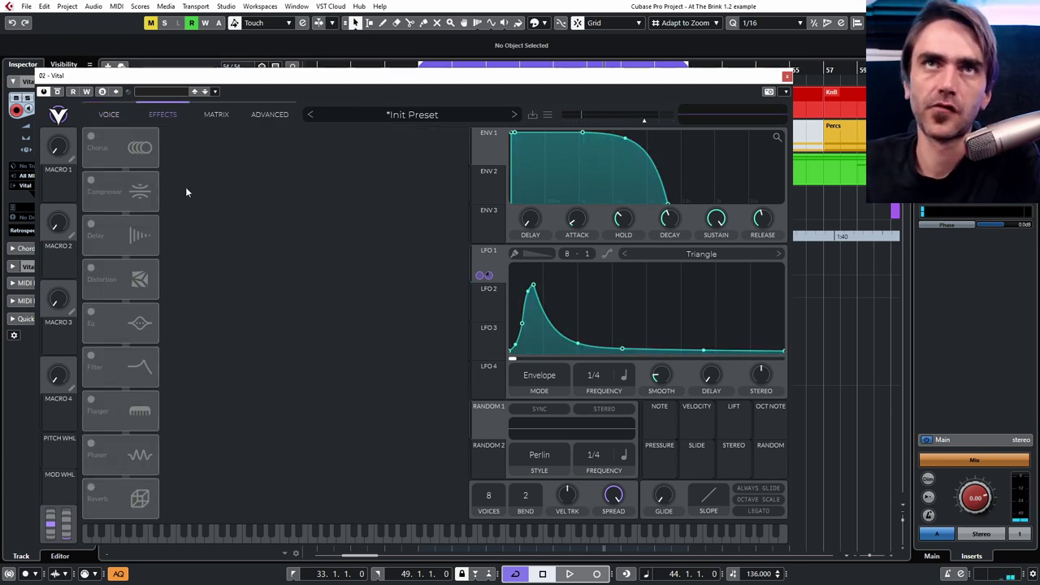
pyautogui.click(91, 138)
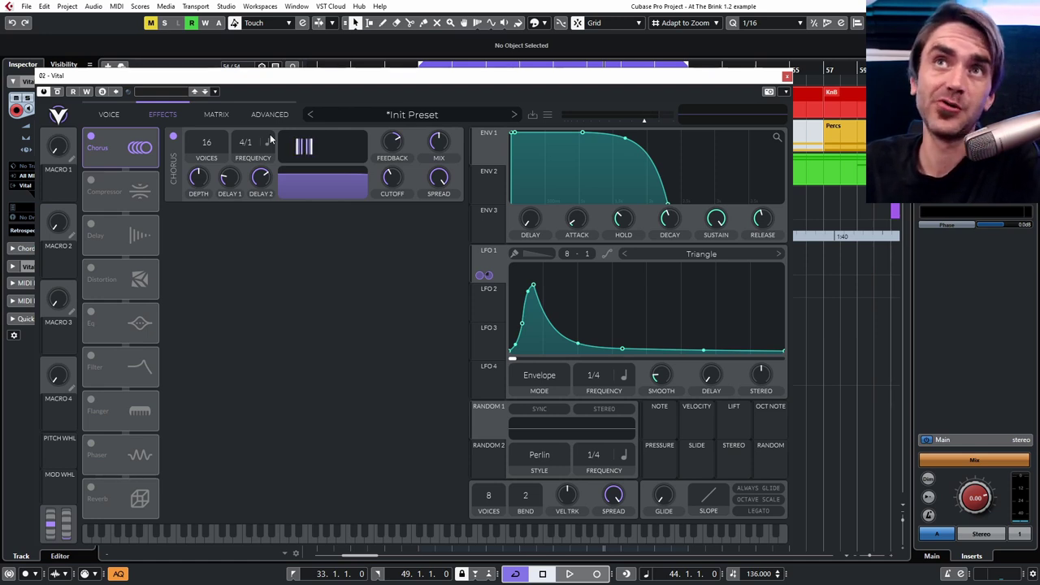
pyautogui.moveTo(246, 143); pyautogui.dragTo(156, 569)
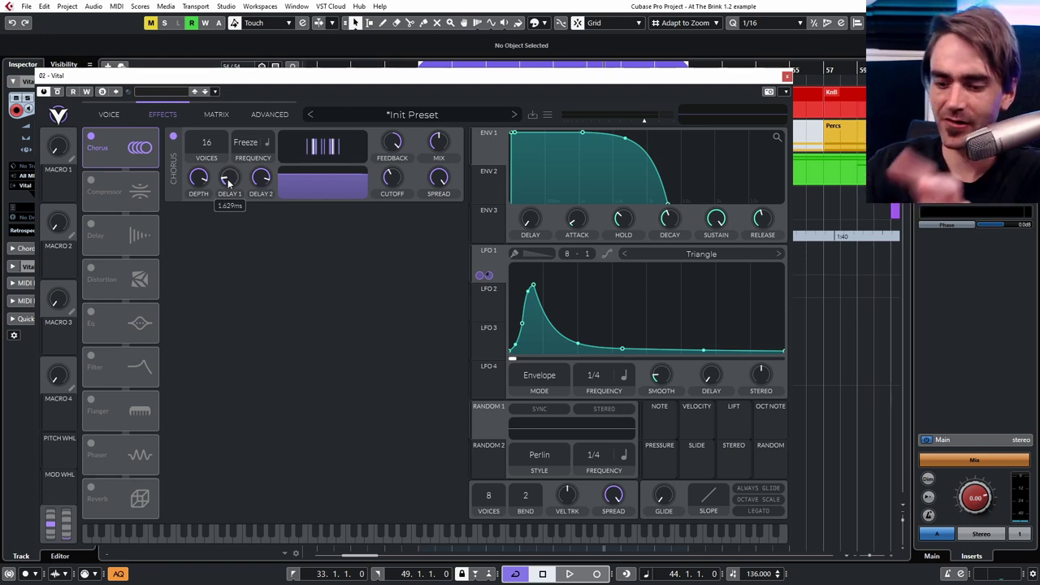
# - Raise the Chorus effect's Delay 1 and lower its Mix
pyautogui.moveTo(229, 182); pyautogui.dragTo(240, 176)
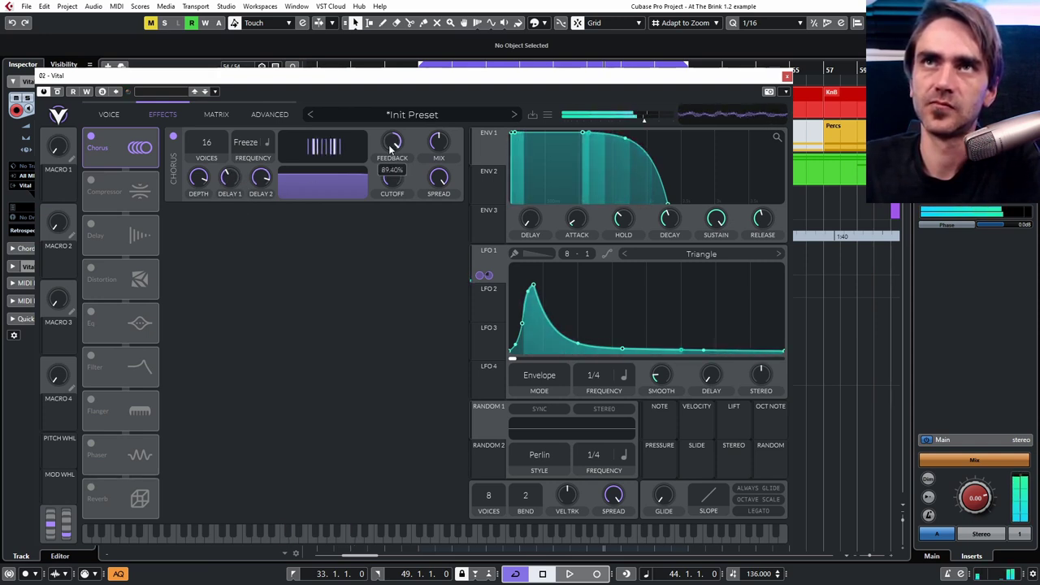
pyautogui.moveTo(434, 143)
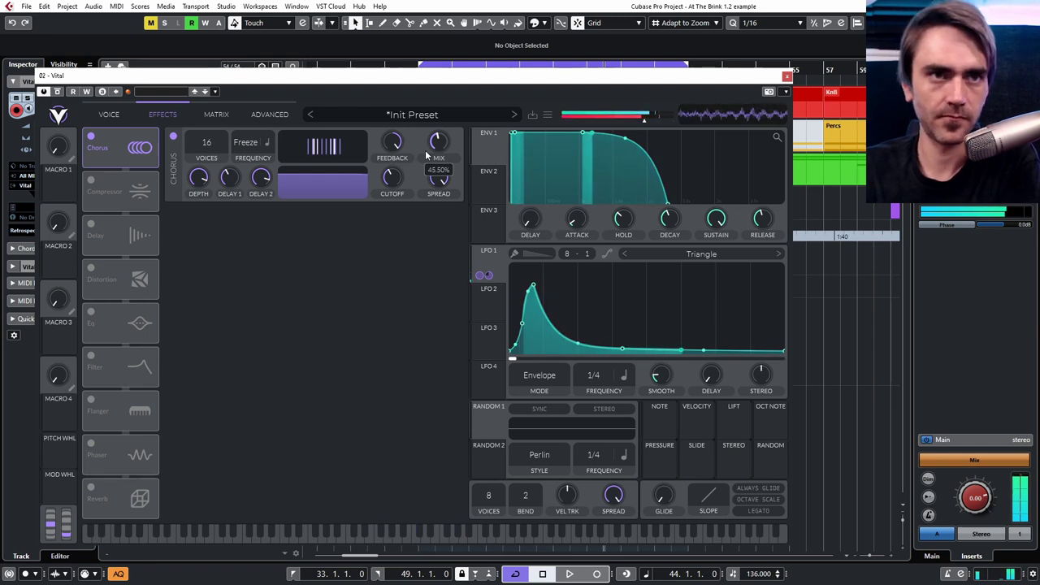
pyautogui.moveTo(439, 140); pyautogui.dragTo(437, 154)
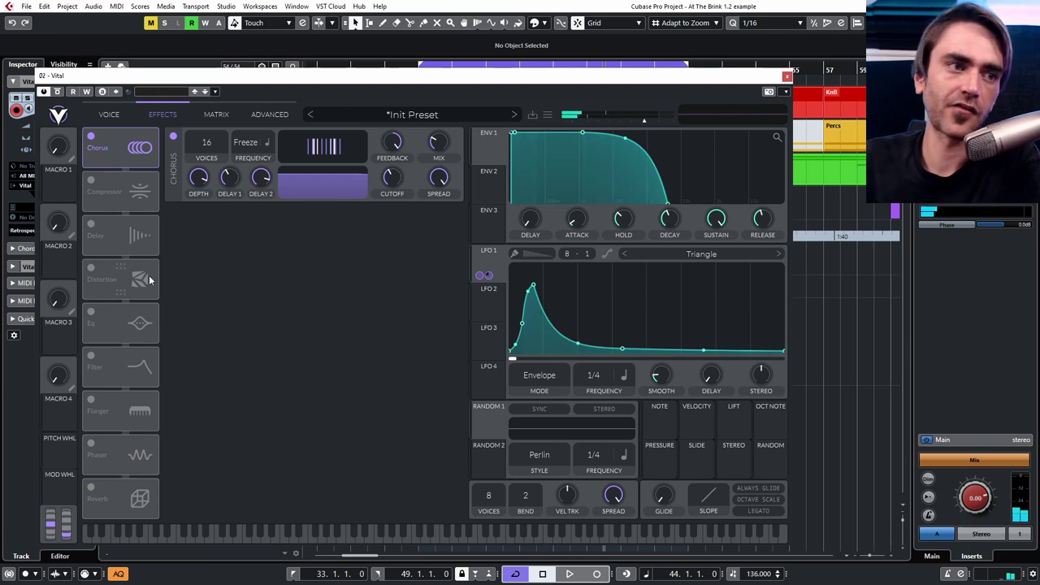
# - Enable the Reverb effect, lengthen its Time, raise its low cutoff and cut its low gain to the minimum
pyautogui.click(90, 487)
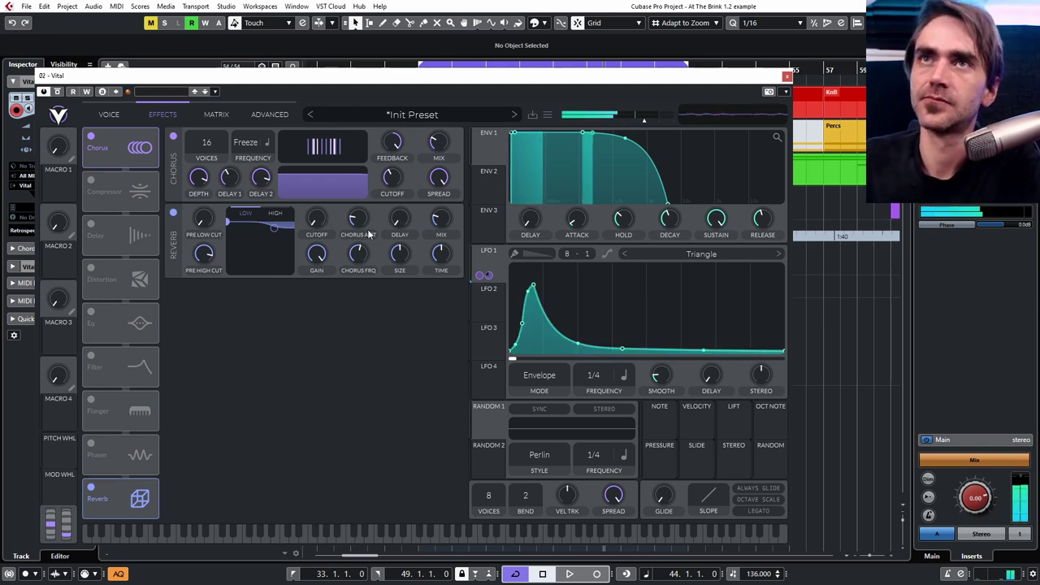
pyautogui.moveTo(444, 256); pyautogui.dragTo(448, 245)
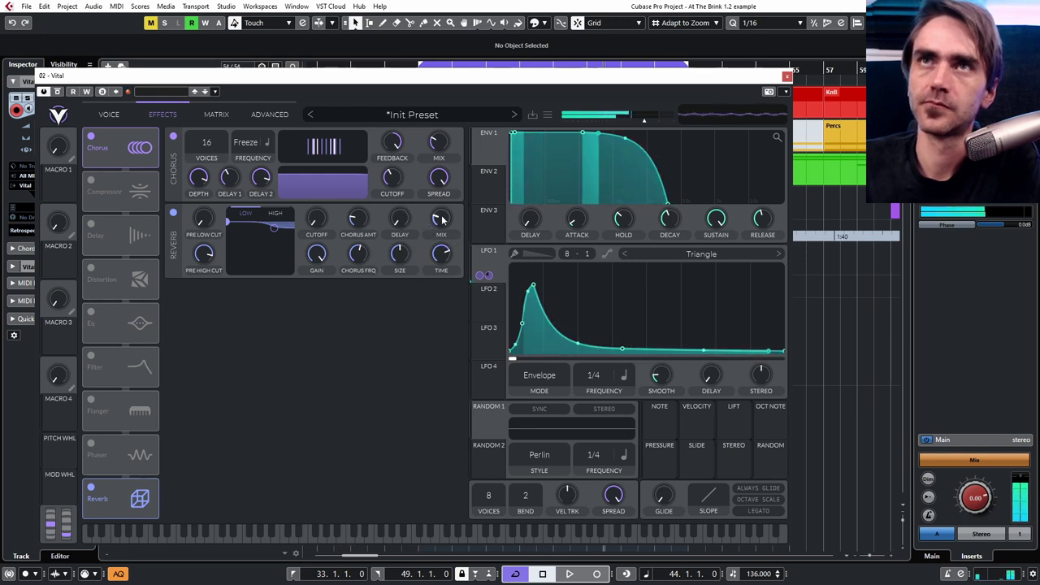
pyautogui.moveTo(319, 223); pyautogui.dragTo(323, 214)
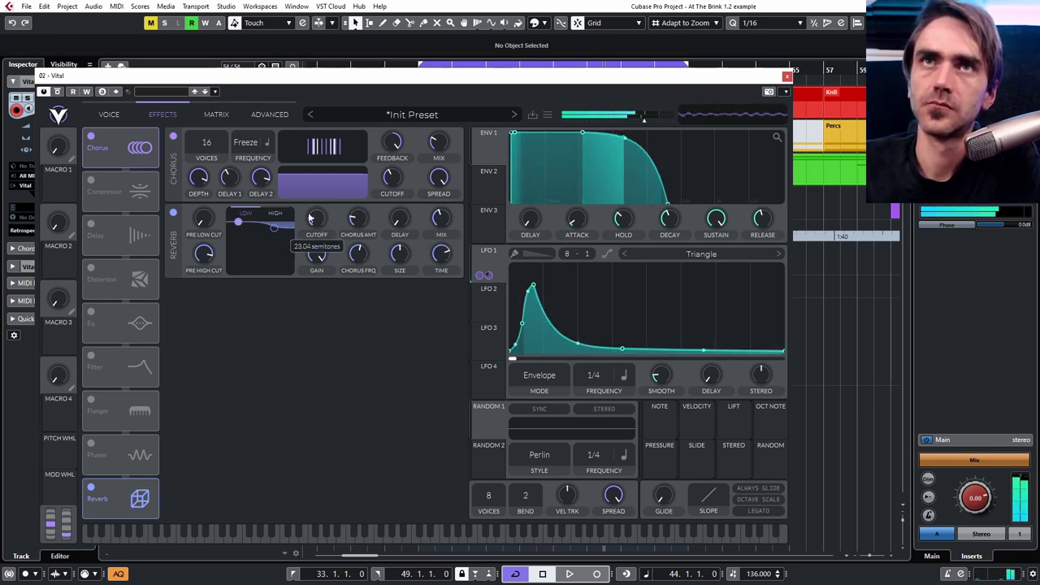
pyautogui.moveTo(238, 225); pyautogui.dragTo(242, 284)
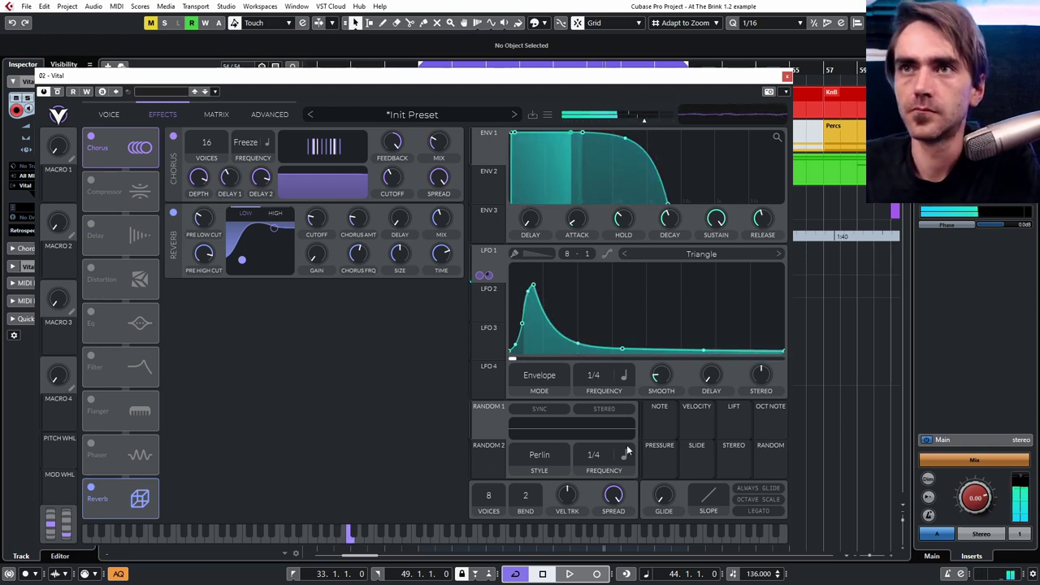
# - Move LFO 1's peak later to widen the burst, and reduce LFO 1's modulation of the sampler level
pyautogui.moveTo(546, 285); pyautogui.dragTo(565, 282)
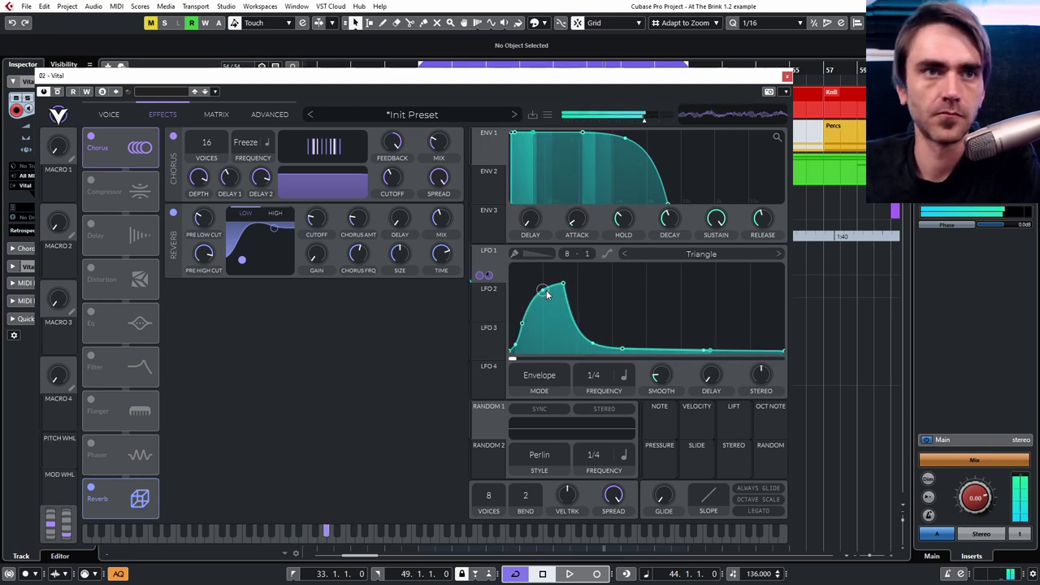
pyautogui.click(110, 114)
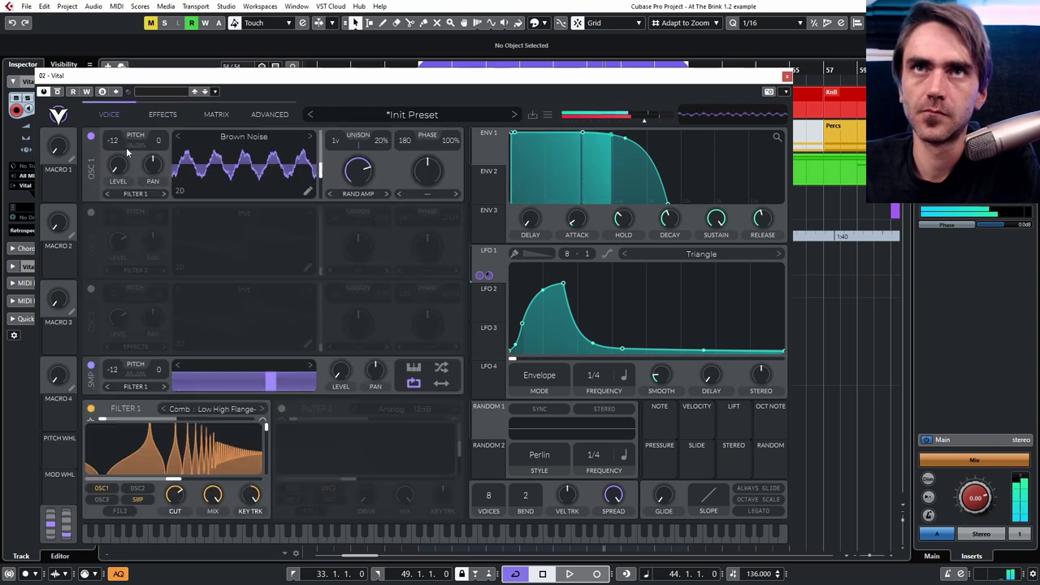
pyautogui.moveTo(341, 400)
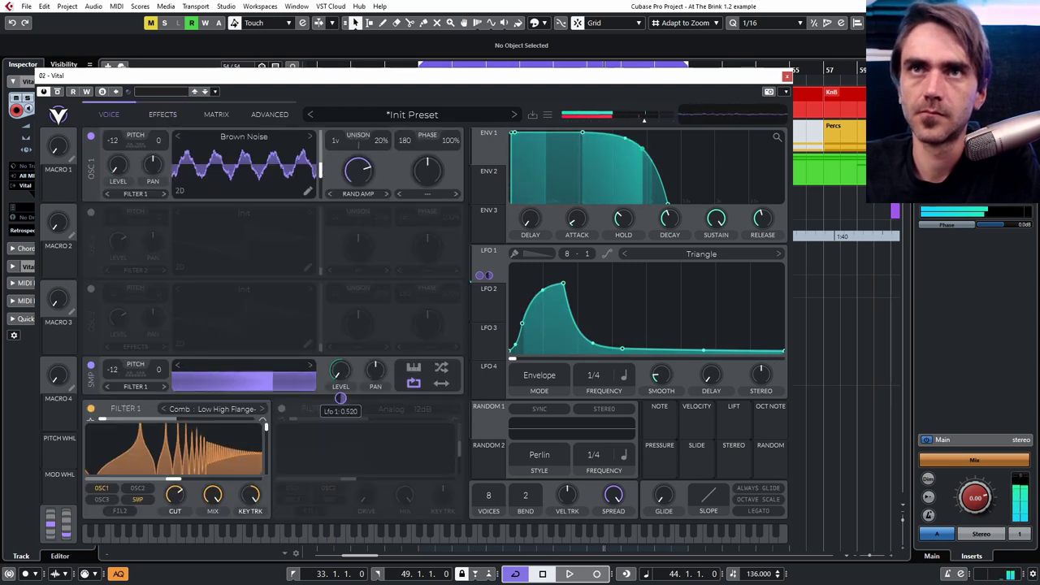
pyautogui.moveTo(341, 399); pyautogui.dragTo(340, 423)
# - Reset Oscillator 1's transpose to 0 and set LFO 1's modulation of the sampler level to 0.380
pyautogui.doubleClick(119, 143)
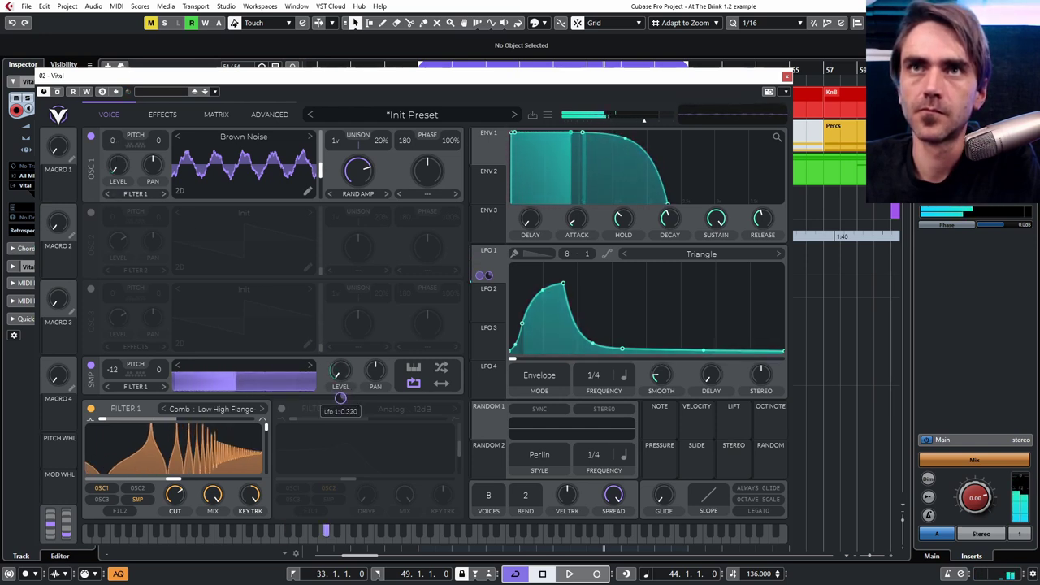
pyautogui.moveTo(342, 398); pyautogui.dragTo(341, 403)
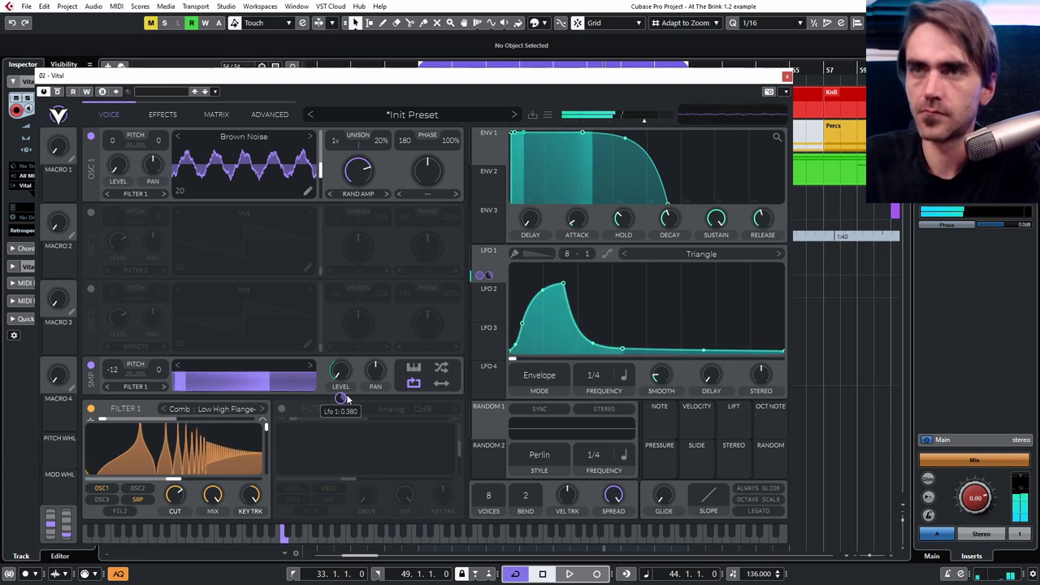
# - Switch LFO 1 to Sync mode at 1/1 and reshape its curve into a narrow spike near the start
pyautogui.click(545, 387)
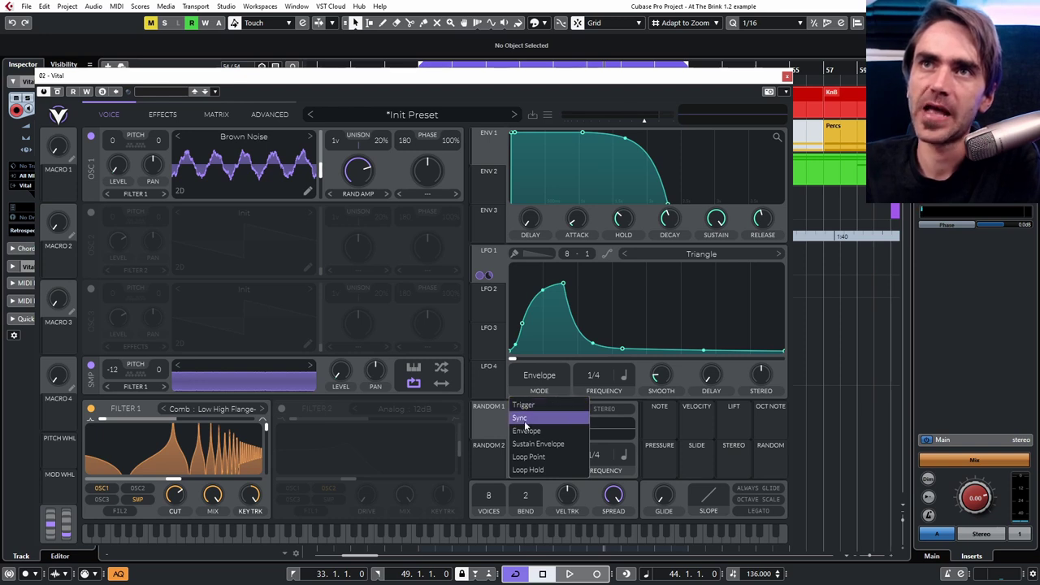
pyautogui.click(524, 418)
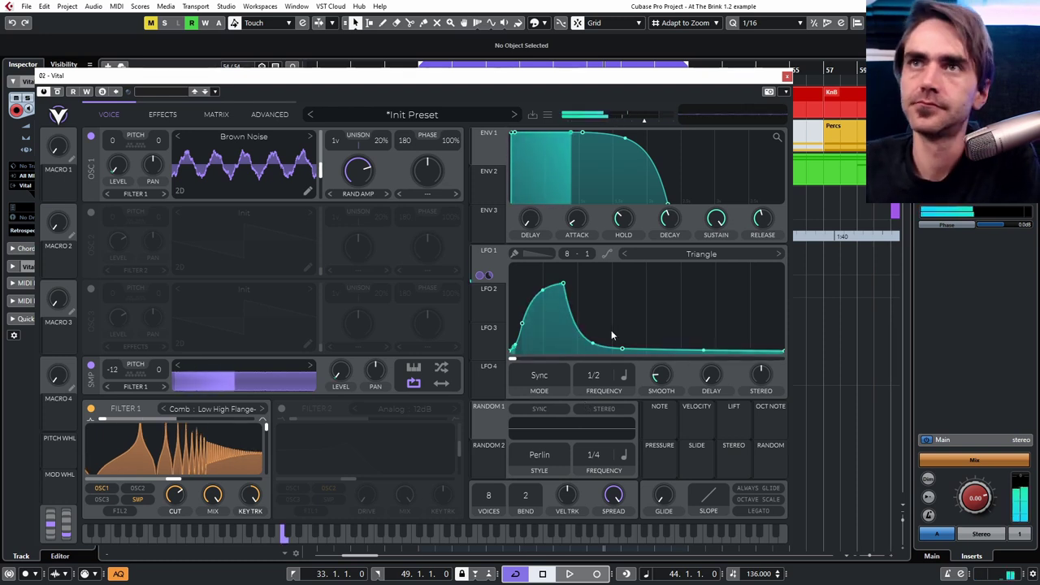
pyautogui.moveTo(613, 358); pyautogui.dragTo(517, 323)
pyautogui.moveTo(522, 286); pyautogui.dragTo(525, 275)
pyautogui.scroll(-1, 592, 386)
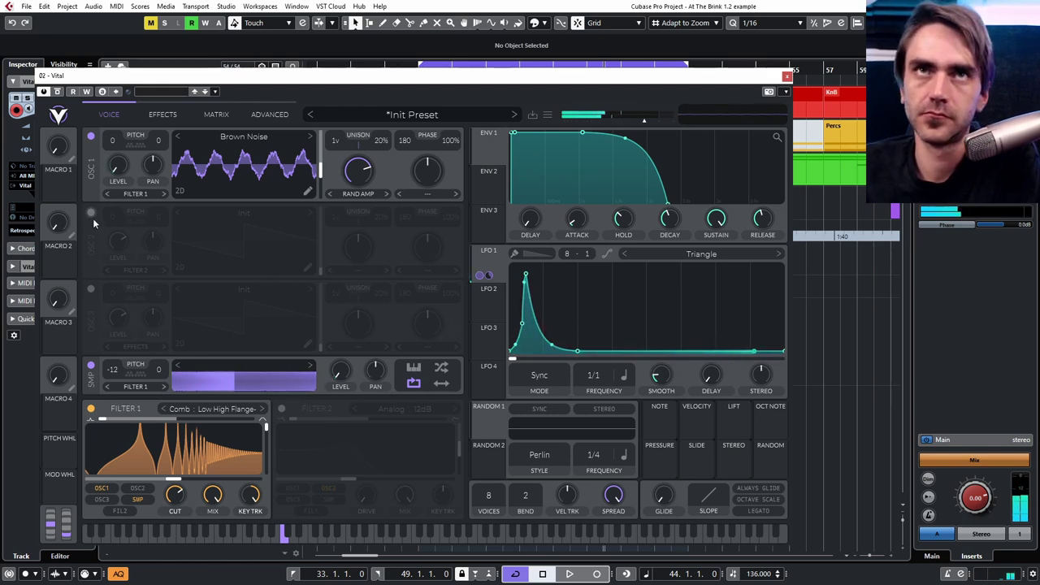
# - Lower LFO 2's triangle peak to about half height, shift it slightly earlier and bow both slopes inward
pyautogui.click(492, 307)
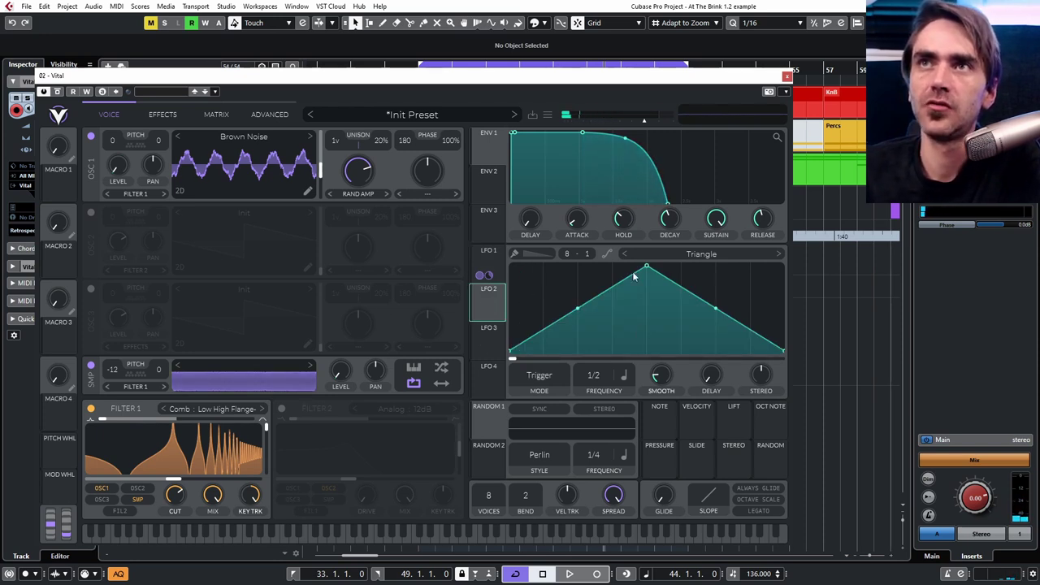
pyautogui.moveTo(641, 276); pyautogui.dragTo(615, 315)
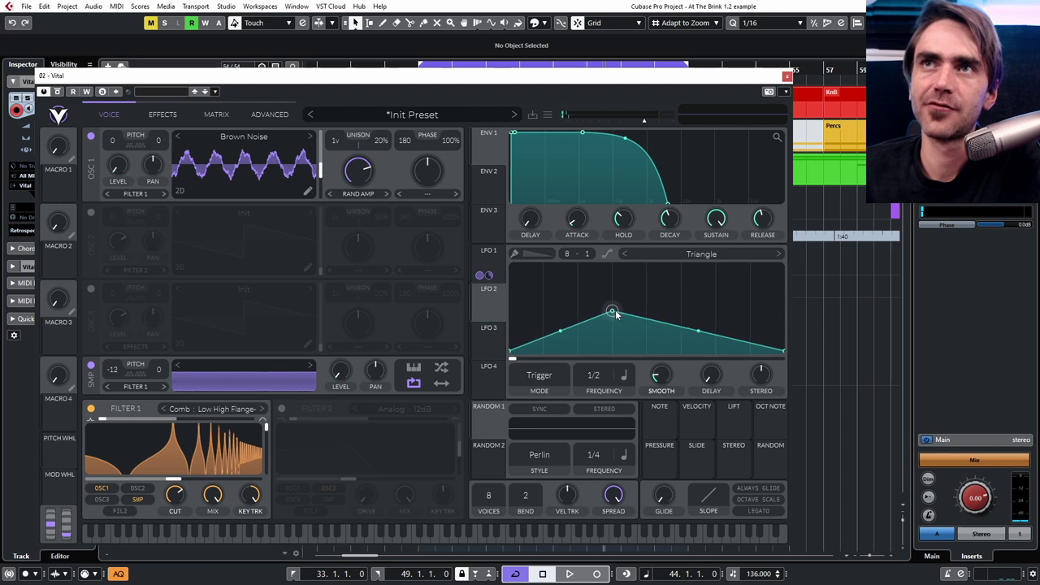
pyautogui.moveTo(699, 336); pyautogui.dragTo(698, 344)
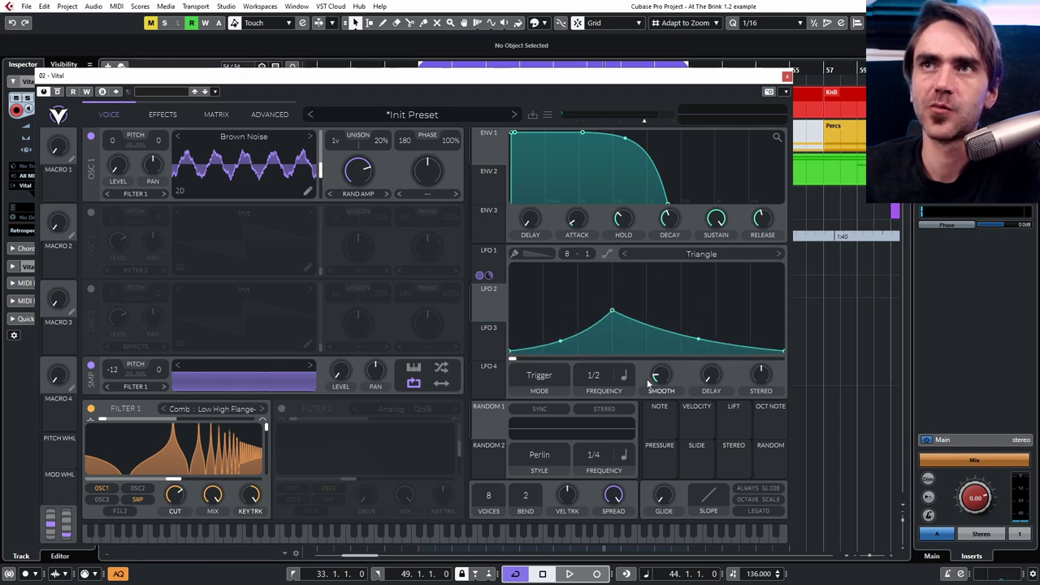
# - Set LFO 1's mode to Trigger and readjust its smoothing, trying the minimum before raising it slightly
pyautogui.click(496, 264)
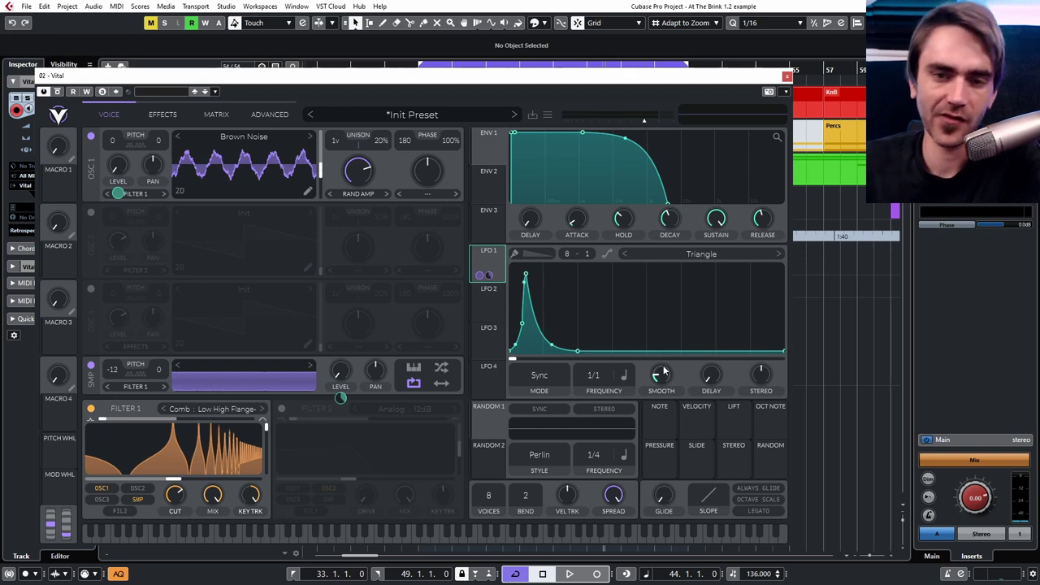
pyautogui.moveTo(663, 371); pyautogui.dragTo(663, 391)
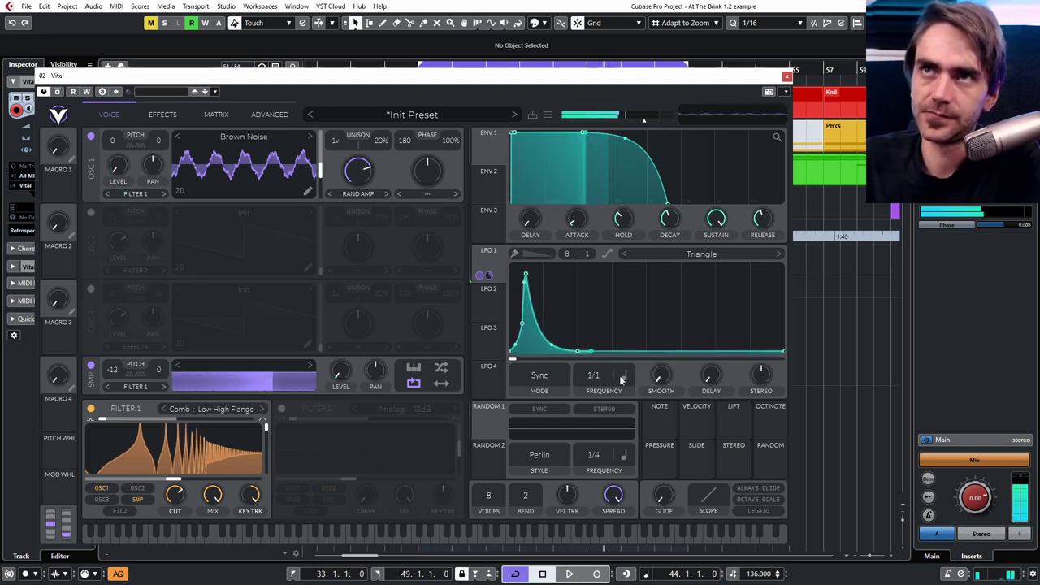
pyautogui.click(539, 376)
pyautogui.click(537, 406)
pyautogui.moveTo(662, 374)
pyautogui.mouseDown()
pyautogui.moveTo(674, 297)
pyautogui.moveTo(662, 366)
pyautogui.mouseUp()
# - Modulate Oscillator 1's level with LFO 2 at 1/1, moving the LFO's peak higher and to the centre with steeper curves
pyautogui.click(490, 299)
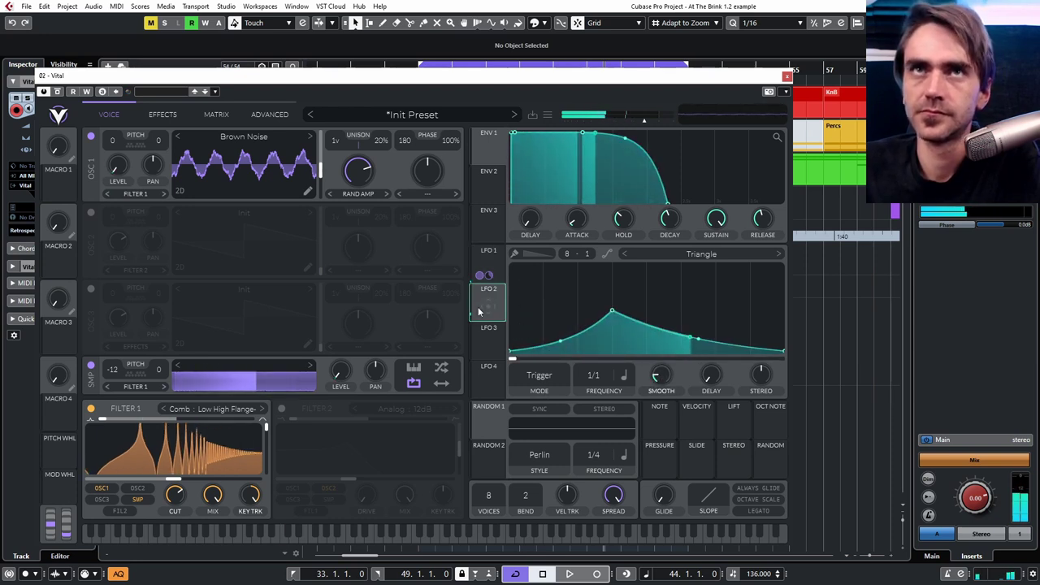
pyautogui.moveTo(484, 306); pyautogui.dragTo(381, 284)
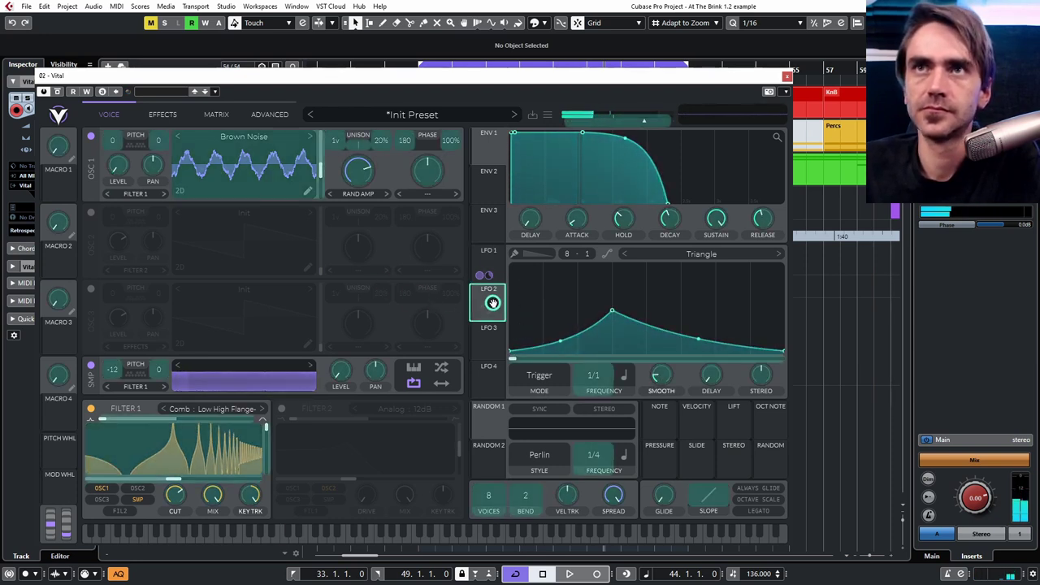
pyautogui.moveTo(124, 177); pyautogui.dragTo(120, 170)
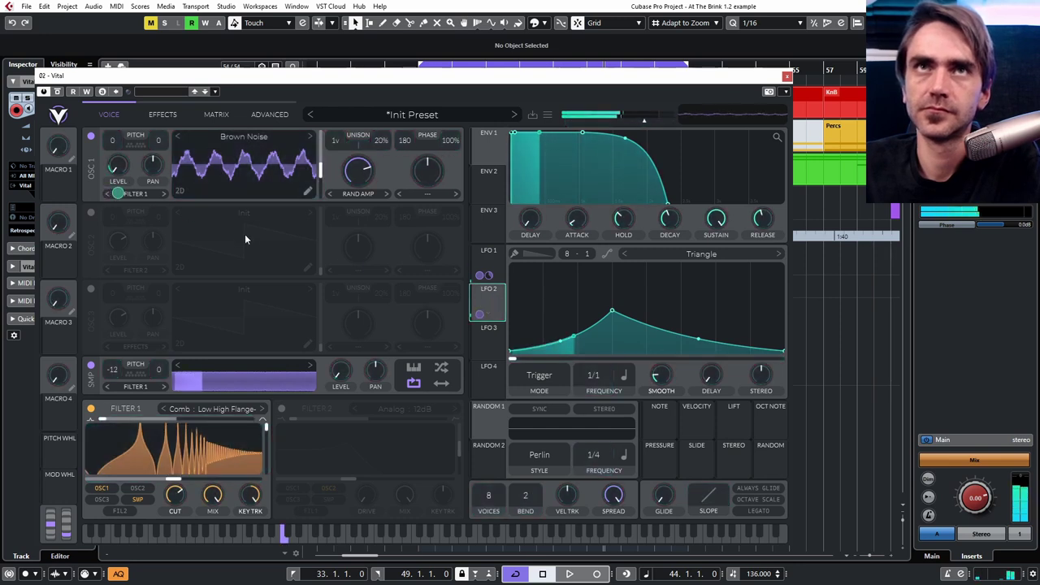
pyautogui.moveTo(612, 311); pyautogui.dragTo(647, 292)
pyautogui.moveTo(712, 332); pyautogui.dragTo(713, 342)
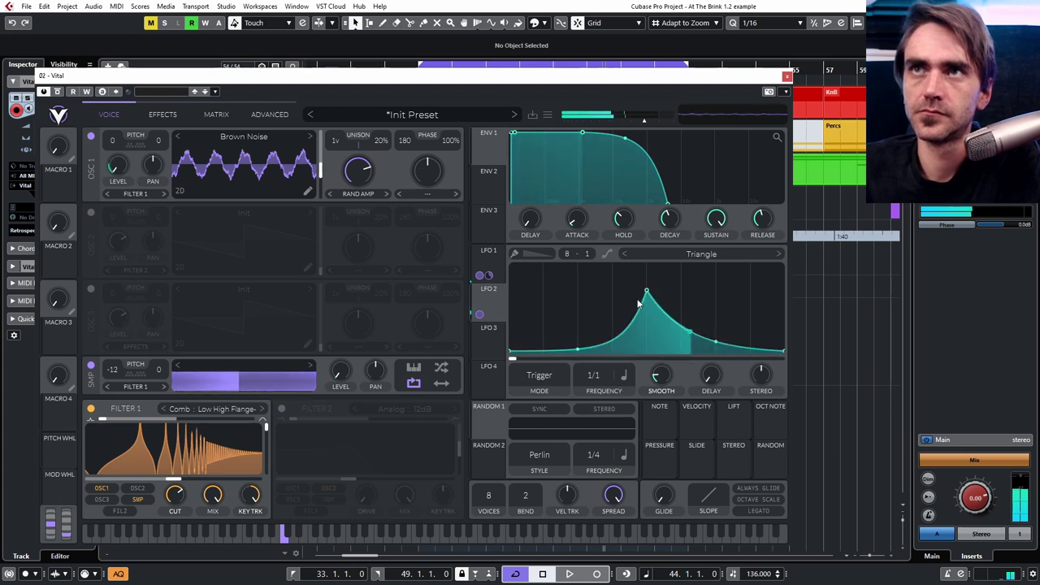
# - Enable Oscillator 2, route it to Filter 1+2, and modulate its level with a reduced amount of LFO 2
pyautogui.click(91, 212)
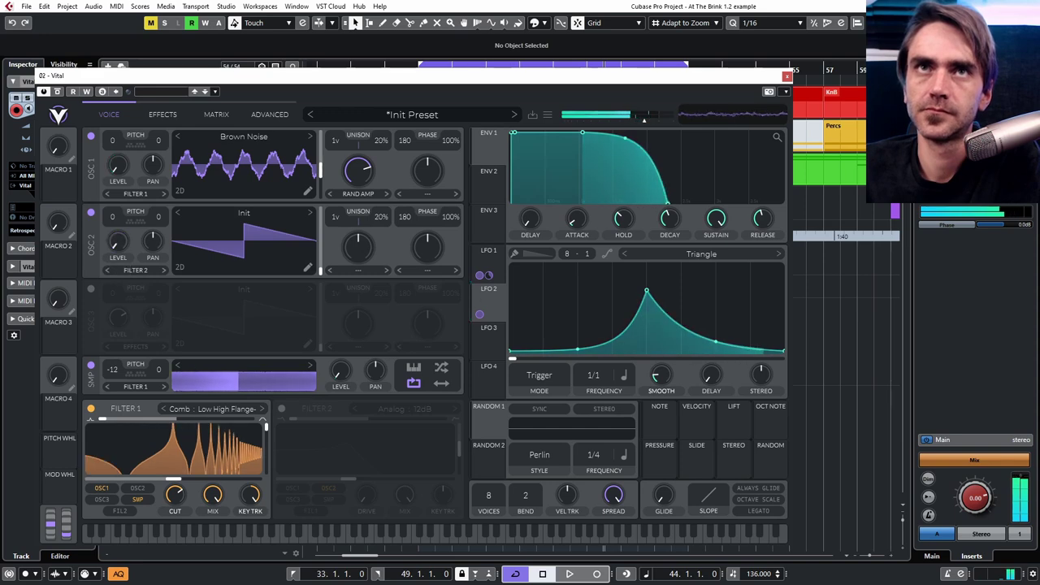
pyautogui.moveTo(481, 313); pyautogui.dragTo(119, 273)
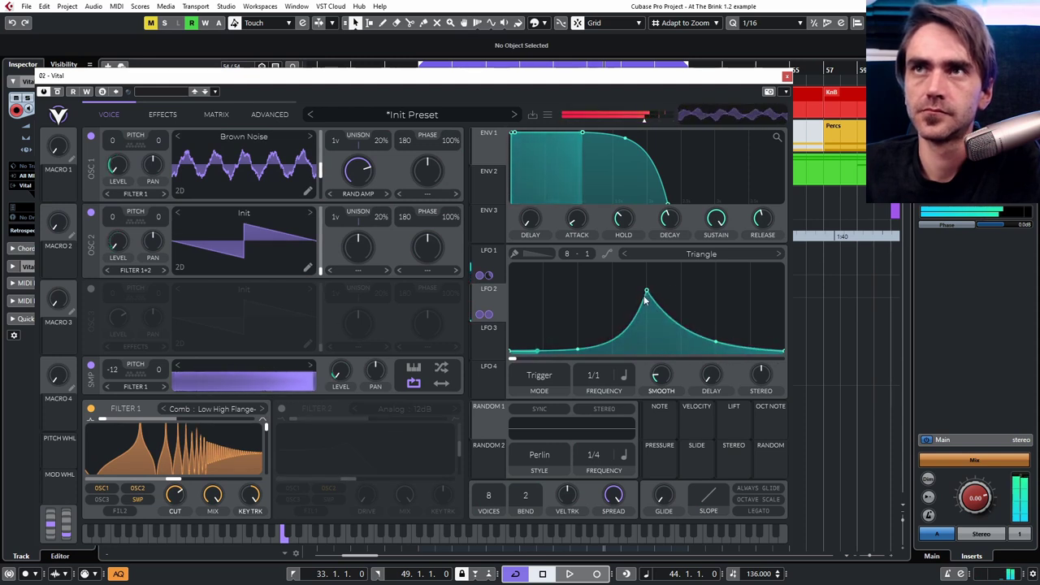
pyautogui.moveTo(117, 269); pyautogui.dragTo(127, 277)
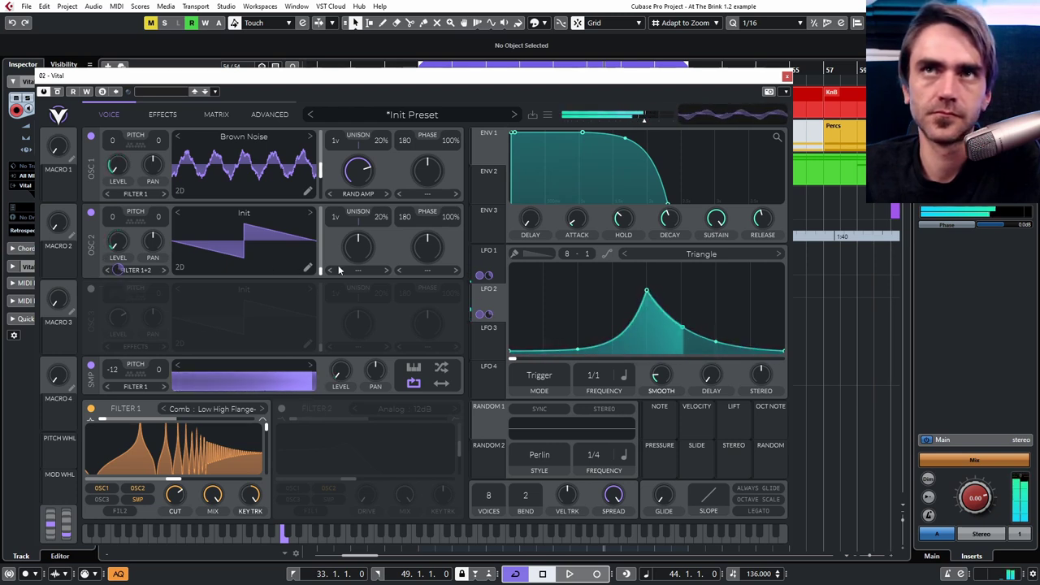
# - Apply Harm Stretch to Oscillator 2 with a raised amount and set its transpose to -12
pyautogui.click(355, 271)
pyautogui.click(376, 336)
pyautogui.moveTo(358, 253); pyautogui.dragTo(368, 248)
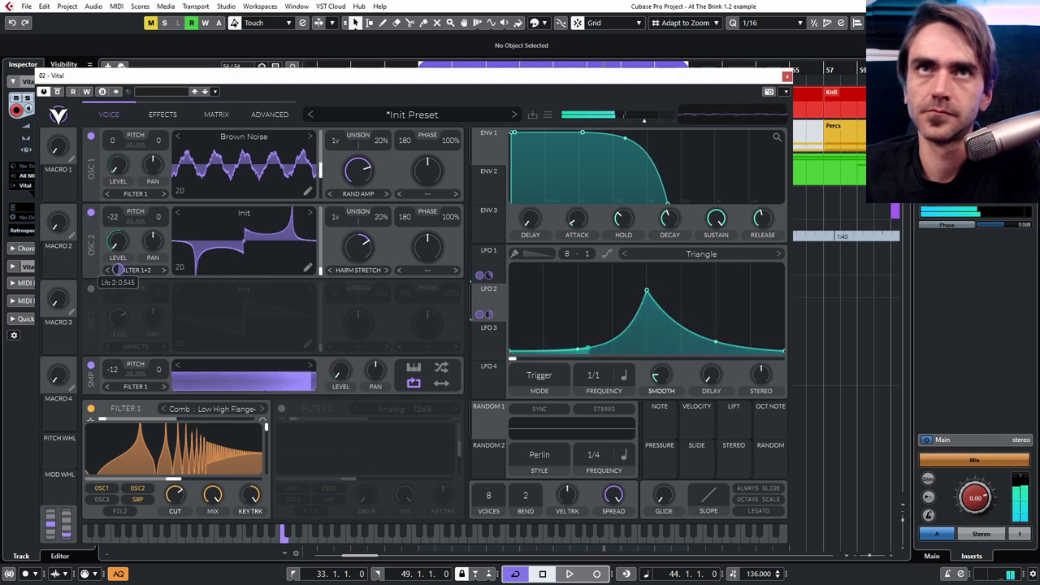
pyautogui.moveTo(108, 234); pyautogui.dragTo(138, 171)
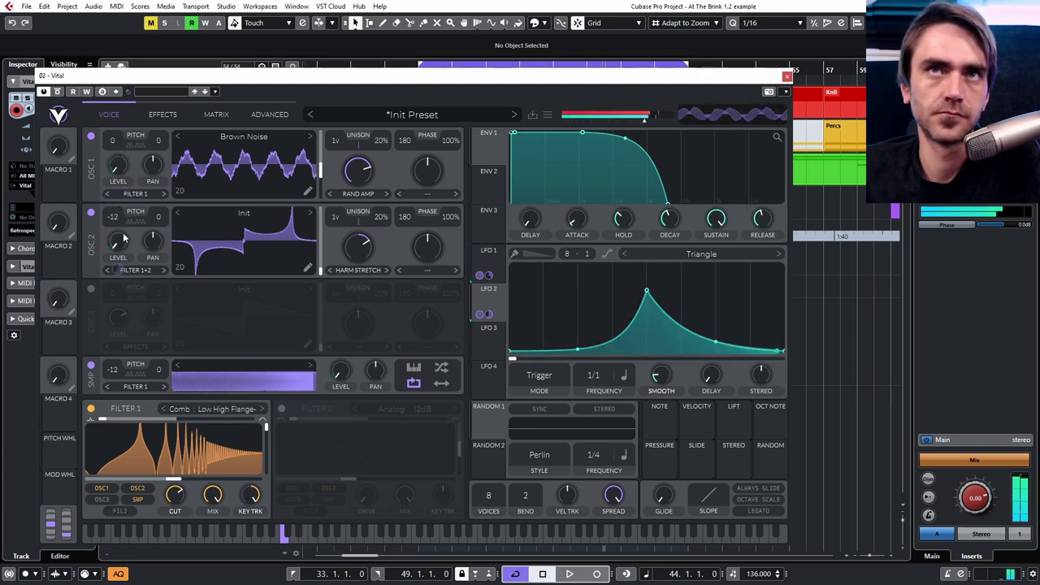
# - Adjust LFO 2's modulation of Oscillator 2's level and set its modulation of Oscillator 1's level to 0.170
pyautogui.moveTo(120, 270); pyautogui.dragTo(120, 269)
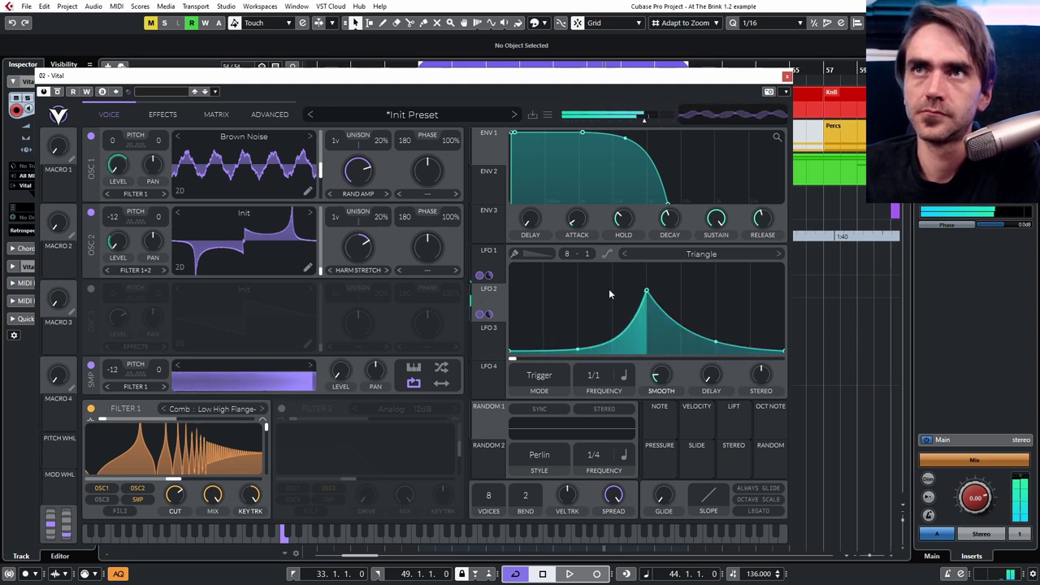
pyautogui.moveTo(485, 314)
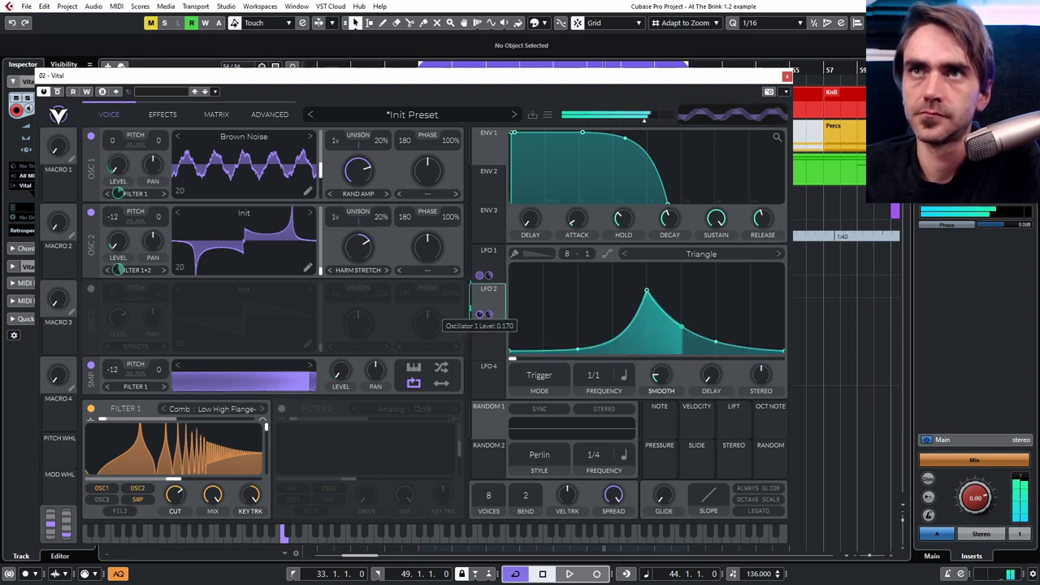
# - Set LFO 3's frequency to 2/1, bow its rising slope inward and move its peak to about three quarters of the cycle
pyautogui.click(493, 347)
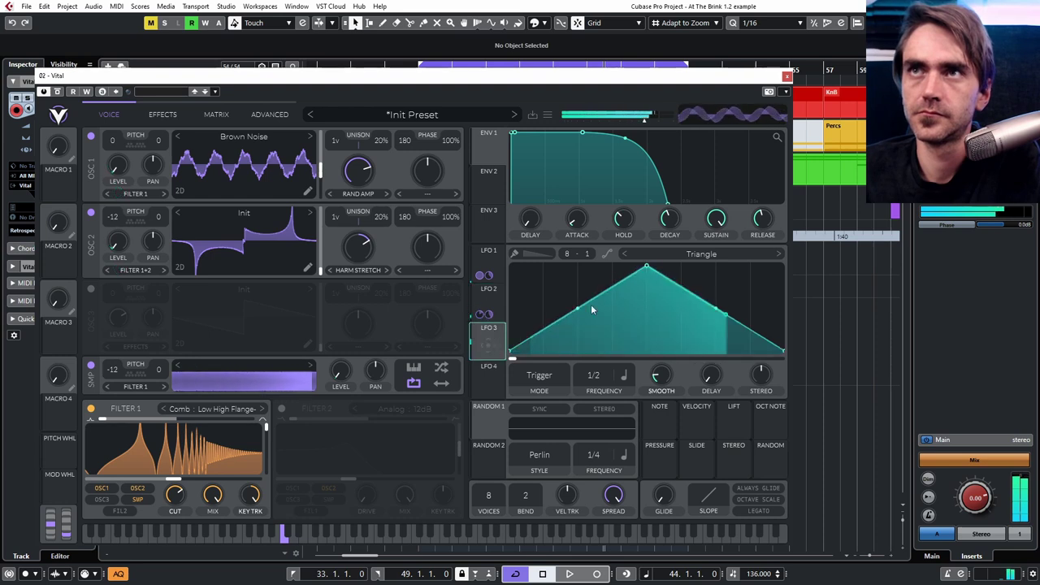
pyautogui.moveTo(577, 308); pyautogui.dragTo(578, 347)
pyautogui.moveTo(646, 266); pyautogui.dragTo(713, 264)
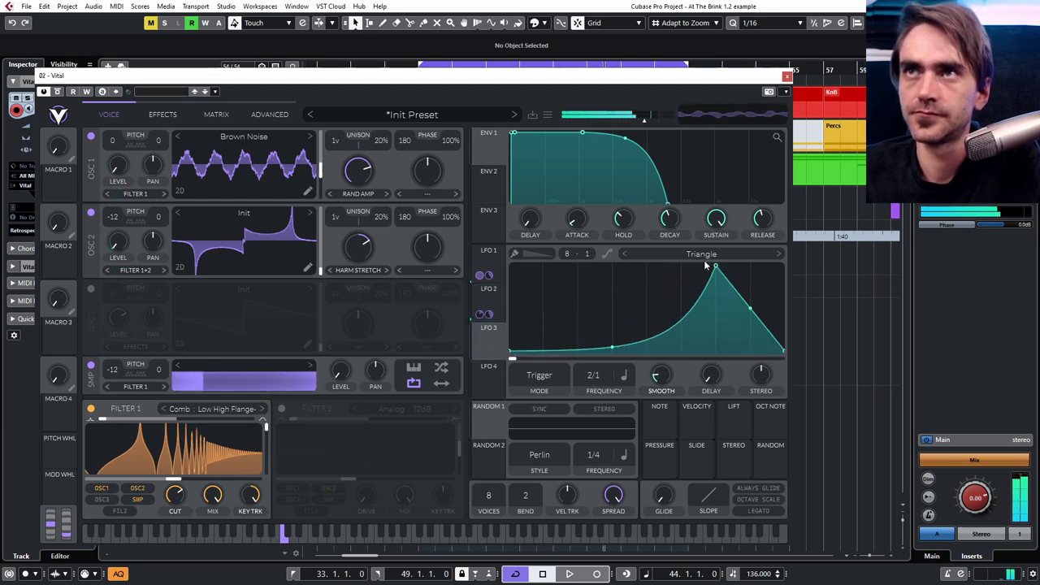
# - Add Oscillator 3 transposed to -12 through Filter 1, and modulate its level with LFO 3, lowering the LFO's peak and curving its fall
pyautogui.click(91, 289)
pyautogui.moveTo(117, 325); pyautogui.dragTo(116, 398)
pyautogui.moveTo(112, 293); pyautogui.dragTo(103, 371)
pyautogui.moveTo(487, 343); pyautogui.dragTo(118, 320)
pyautogui.moveTo(749, 312); pyautogui.dragTo(744, 349)
pyautogui.moveTo(119, 296); pyautogui.dragTo(143, 250)
pyautogui.moveTo(716, 266); pyautogui.dragTo(714, 302)
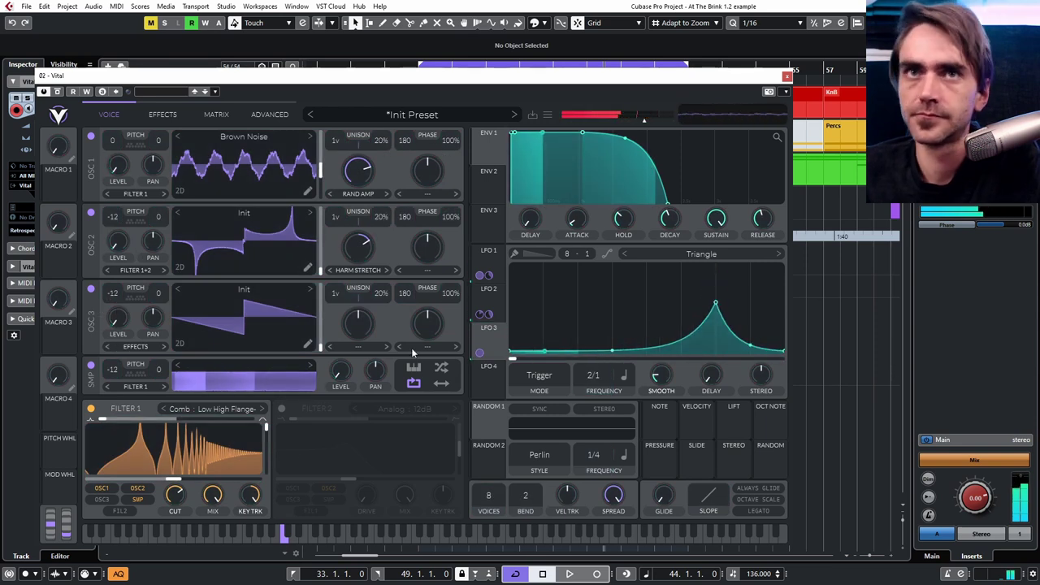
pyautogui.click(101, 499)
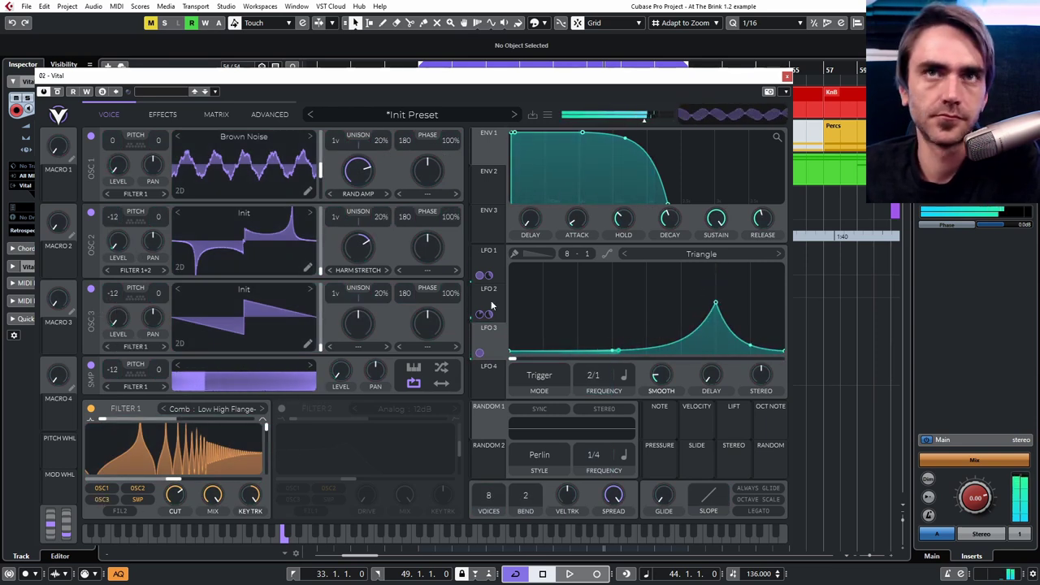
# - Set Oscillator 1's transpose to 12 and adjust LFO 1's modulation of its level to 0.380
pyautogui.moveTo(112, 141); pyautogui.dragTo(121, 109)
pyautogui.moveTo(112, 195)
pyautogui.moveTo(114, 195); pyautogui.dragTo(114, 199)
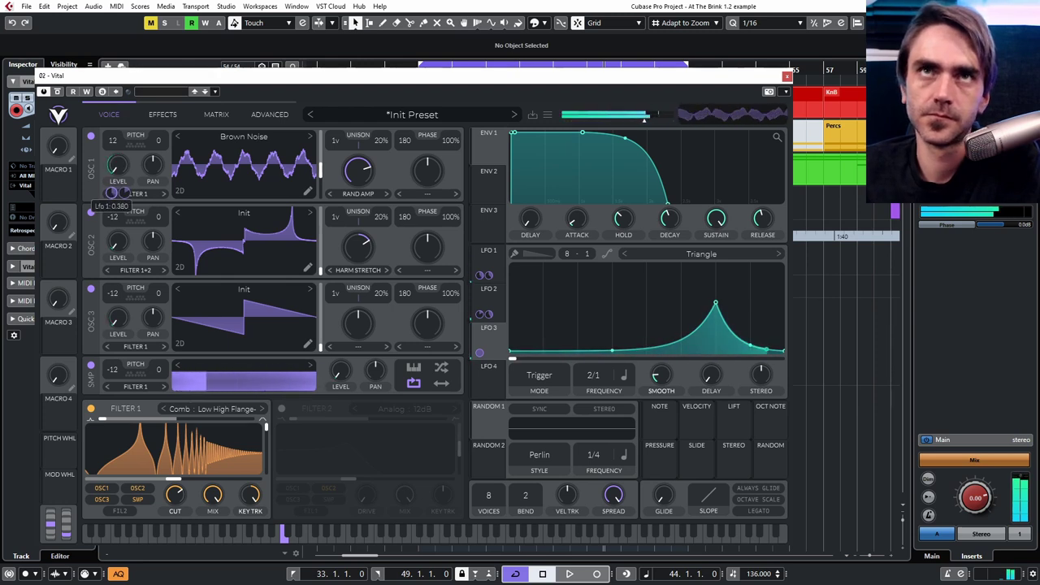
# - Apply the High Pass morph to Oscillator 3 at full amount, and lower Filter 1's cut and modulate it with Random 1 at 1/2
pyautogui.click(356, 346)
pyautogui.click(361, 476)
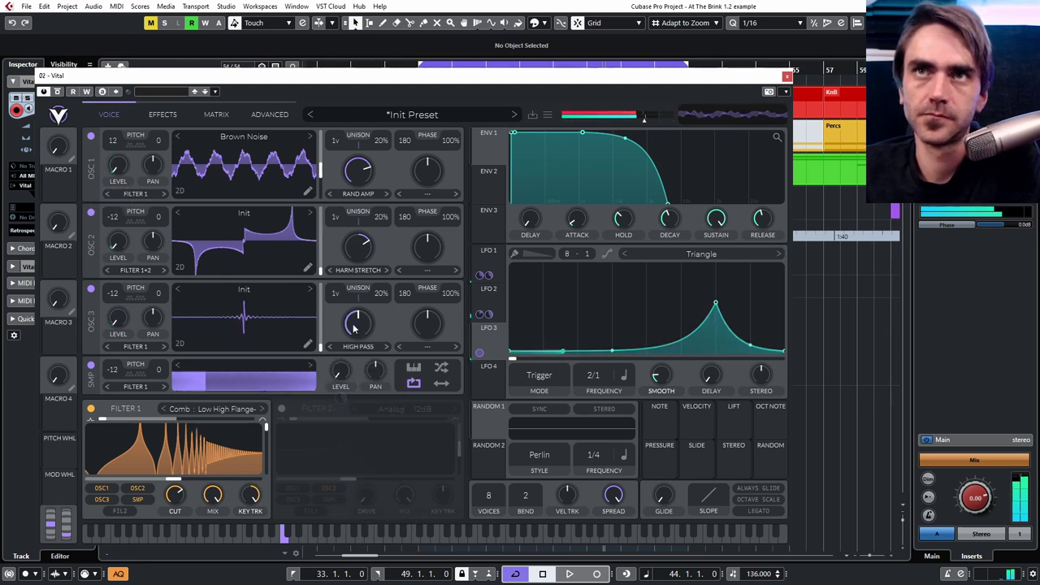
pyautogui.moveTo(174, 493); pyautogui.dragTo(172, 499)
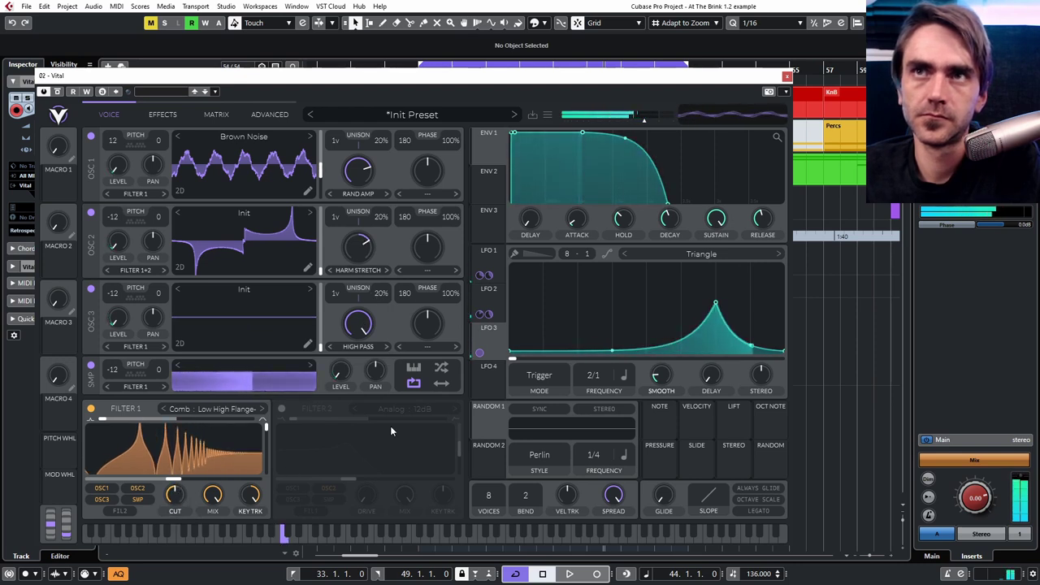
pyautogui.moveTo(491, 416); pyautogui.dragTo(174, 504)
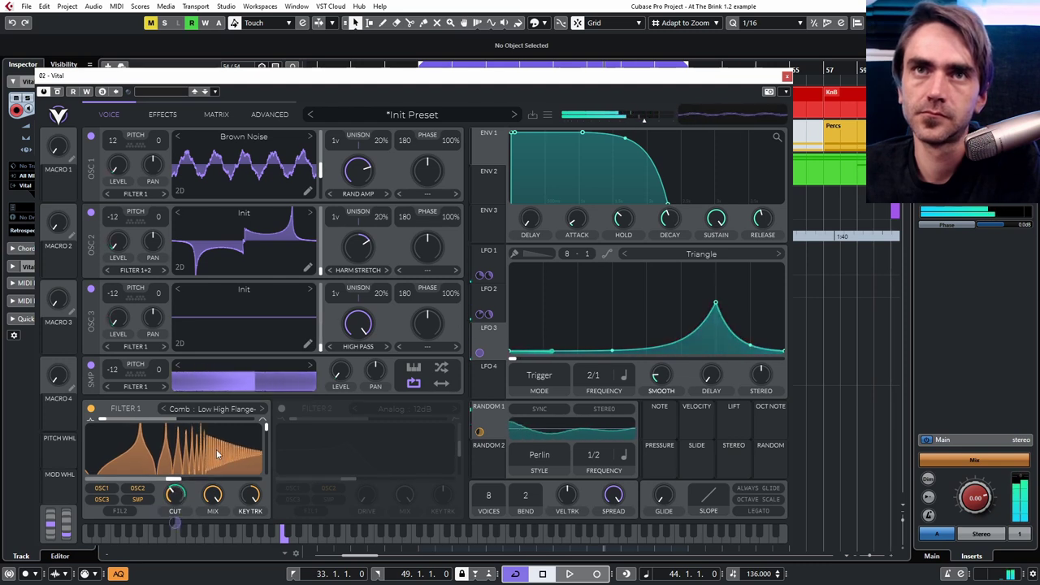
# - Enable the Delay effect in Ping Pong mode with dotted 1/8 timing, raising its feedback and narrowing its filter
pyautogui.click(152, 115)
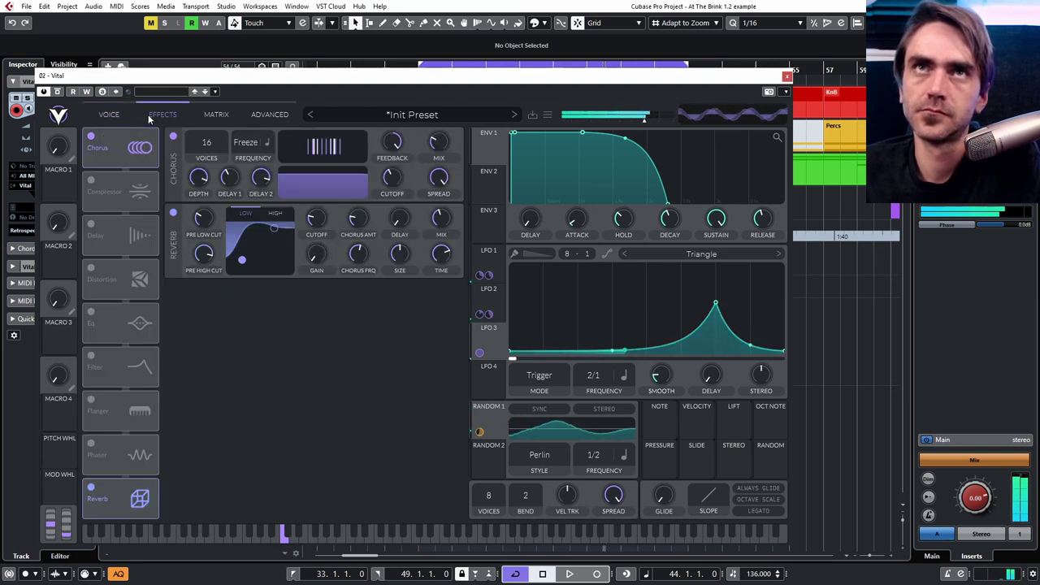
pyautogui.click(91, 225)
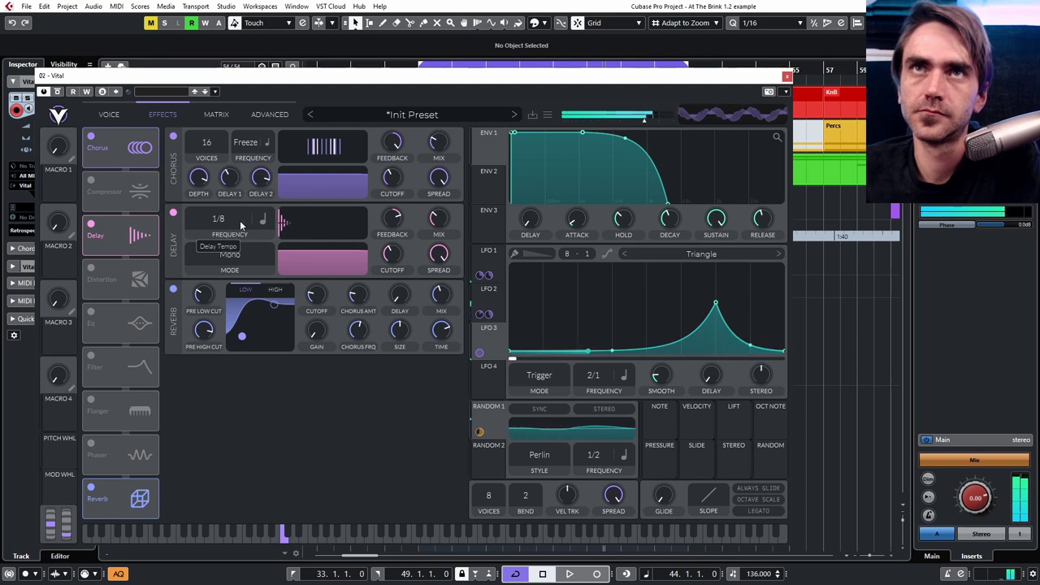
pyautogui.click(262, 220)
pyautogui.click(266, 269)
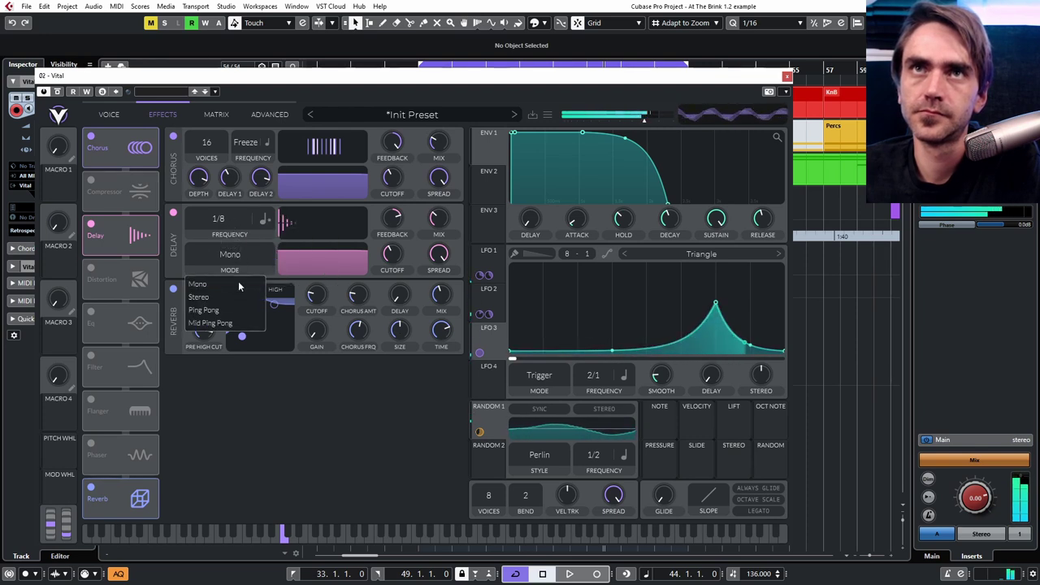
pyautogui.click(219, 310)
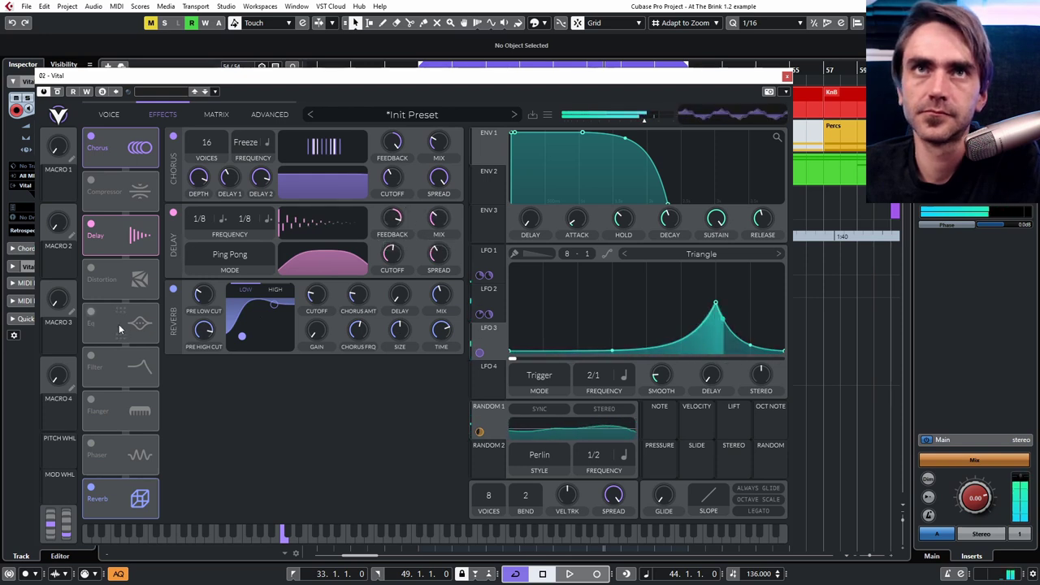
# - Move the EQ to the front of the effects chain, enable it and adjust its response
pyautogui.moveTo(99, 323); pyautogui.dragTo(98, 150)
pyautogui.click(91, 137)
pyautogui.click(208, 140)
pyautogui.moveTo(359, 164); pyautogui.dragTo(358, 214)
# - Set Oscillator 1's transpose to 0 and the sampler's transpose to 16
pyautogui.click(109, 115)
pyautogui.moveTo(113, 141); pyautogui.dragTo(113, 390)
# - Modulate Oscillator 1's lowered Rand Amp amount with Random 2, running at 1/1
pyautogui.moveTo(488, 453); pyautogui.dragTo(359, 170)
pyautogui.moveTo(358, 206); pyautogui.dragTo(359, 231)
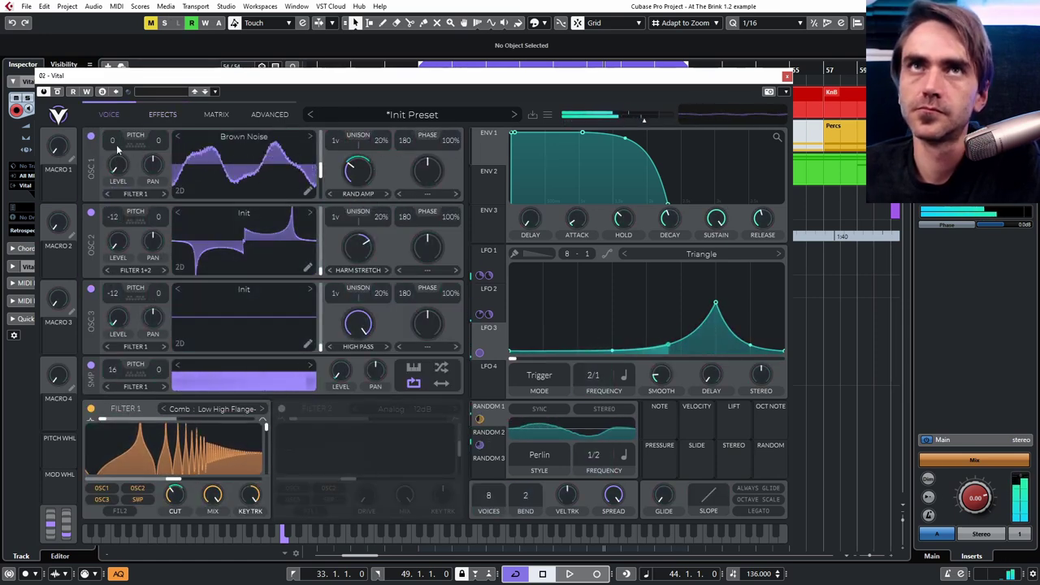
pyautogui.click(489, 439)
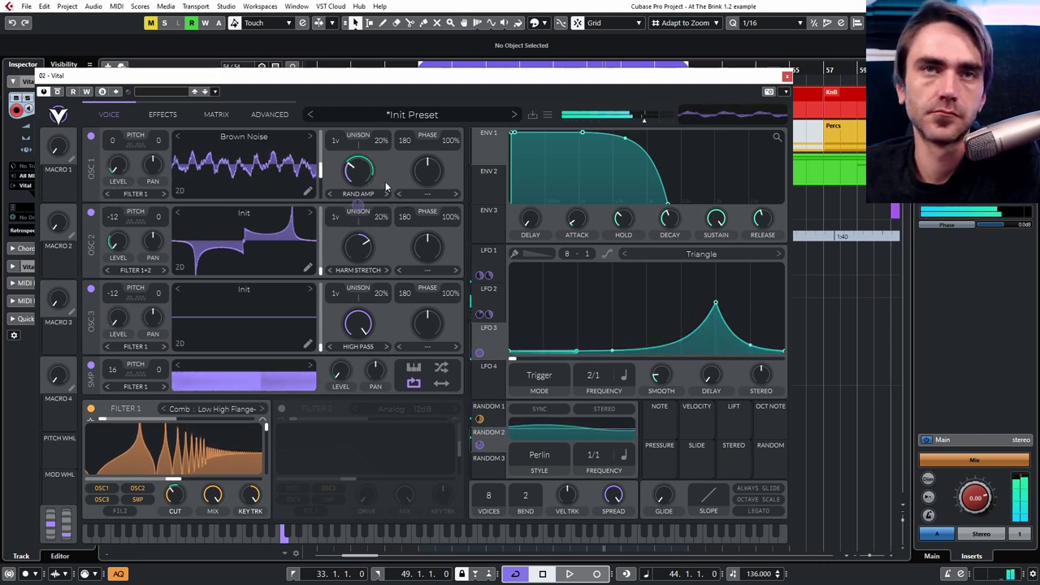
# - Enable Filter 2 as a Band Spread Flange+ comb filter with full key tracking
pyautogui.click(281, 409)
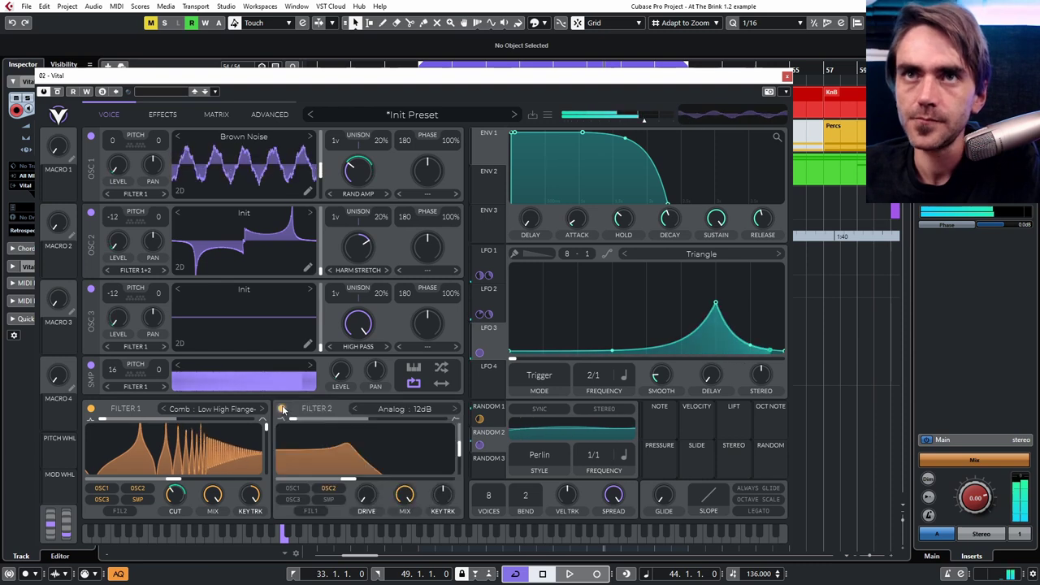
pyautogui.click(392, 412)
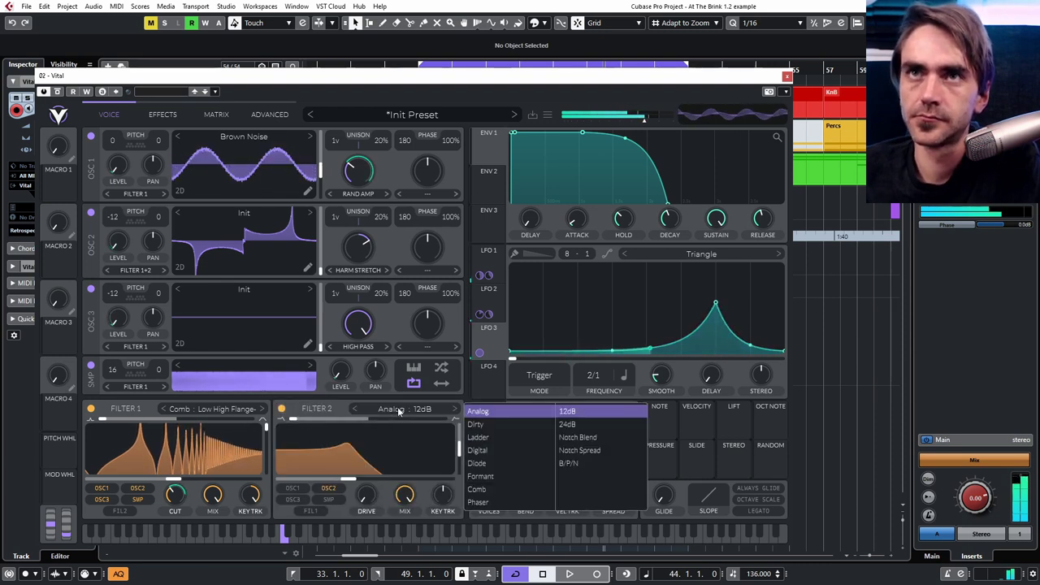
pyautogui.click(478, 489)
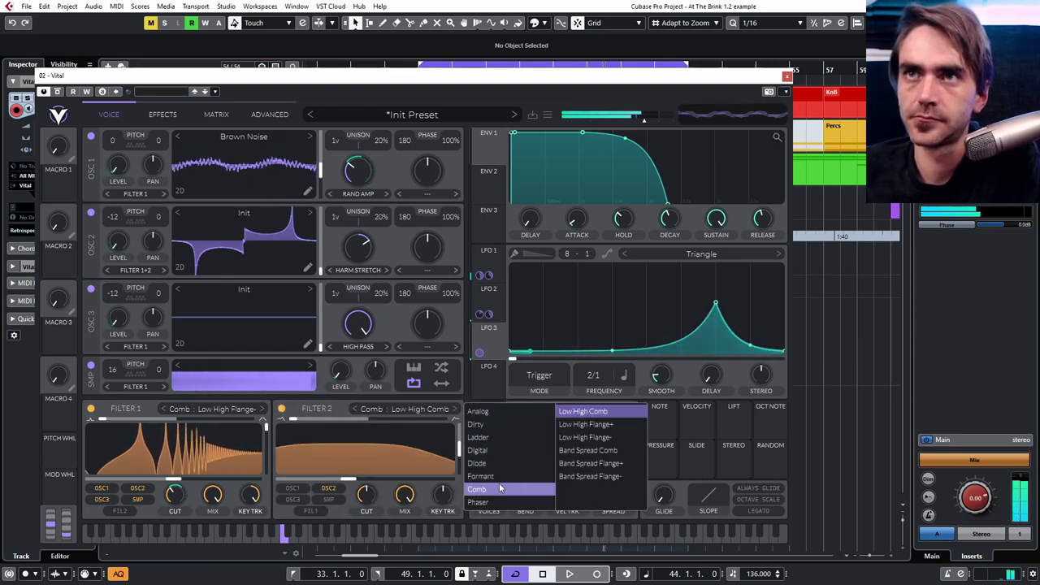
pyautogui.click(590, 463)
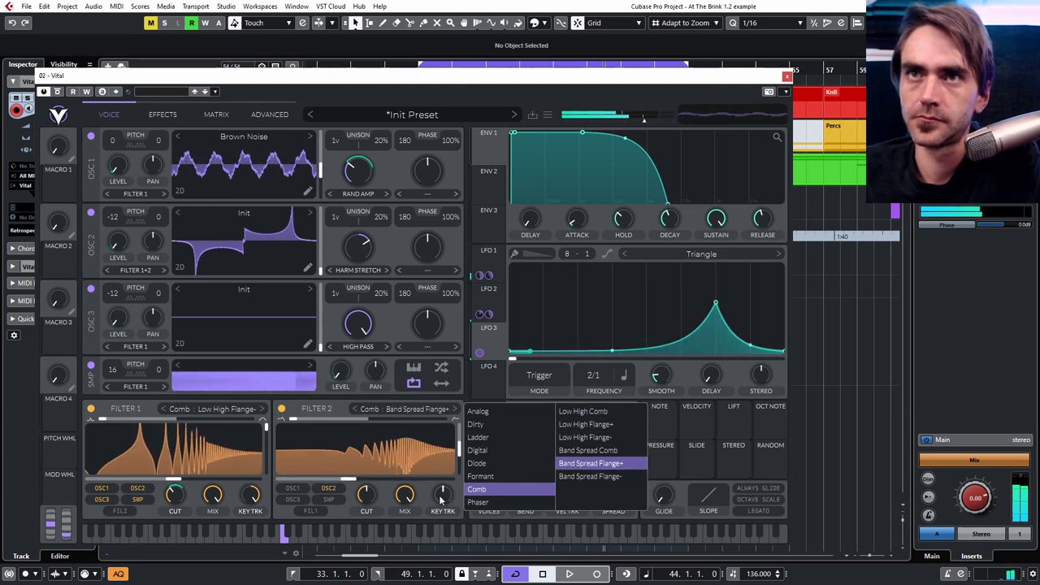
pyautogui.moveTo(440, 497); pyautogui.dragTo(472, 376)
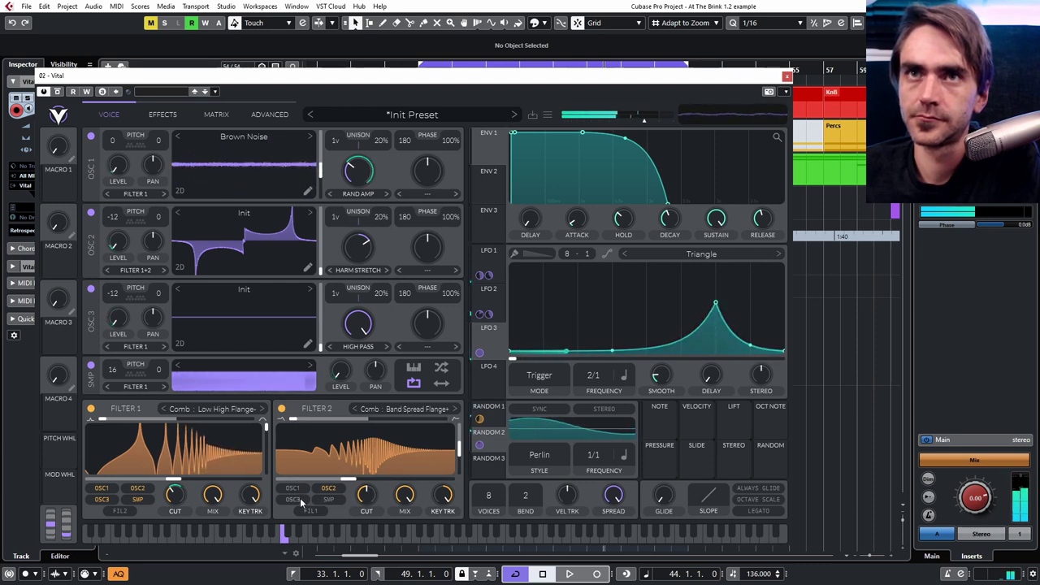
# - Route all oscillators and the sampler through Filter 2, and raise its resonance while keeping its transpose at default
pyautogui.moveTo(348, 480); pyautogui.dragTo(395, 482)
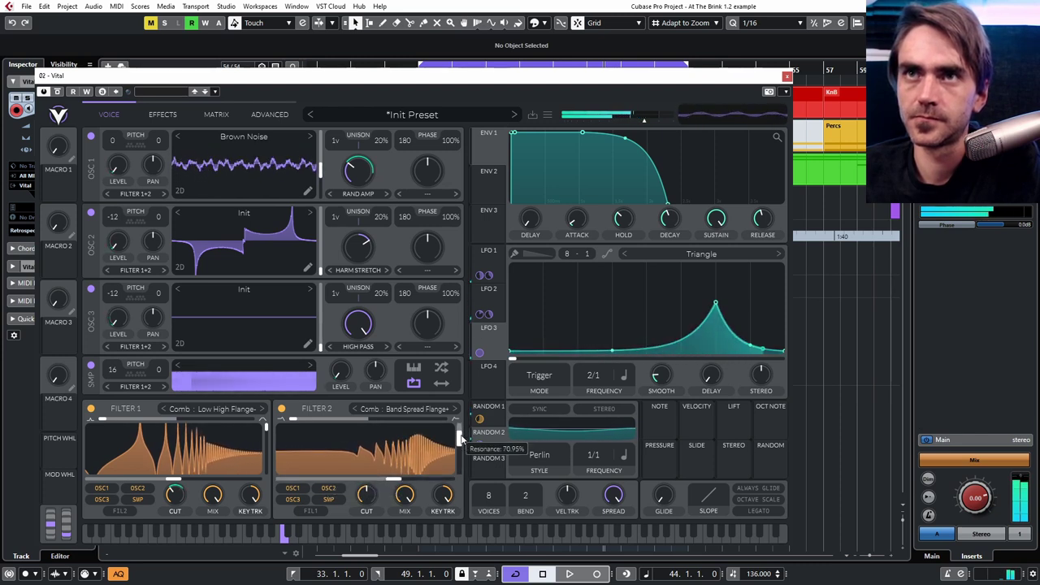
pyautogui.doubleClick(397, 482)
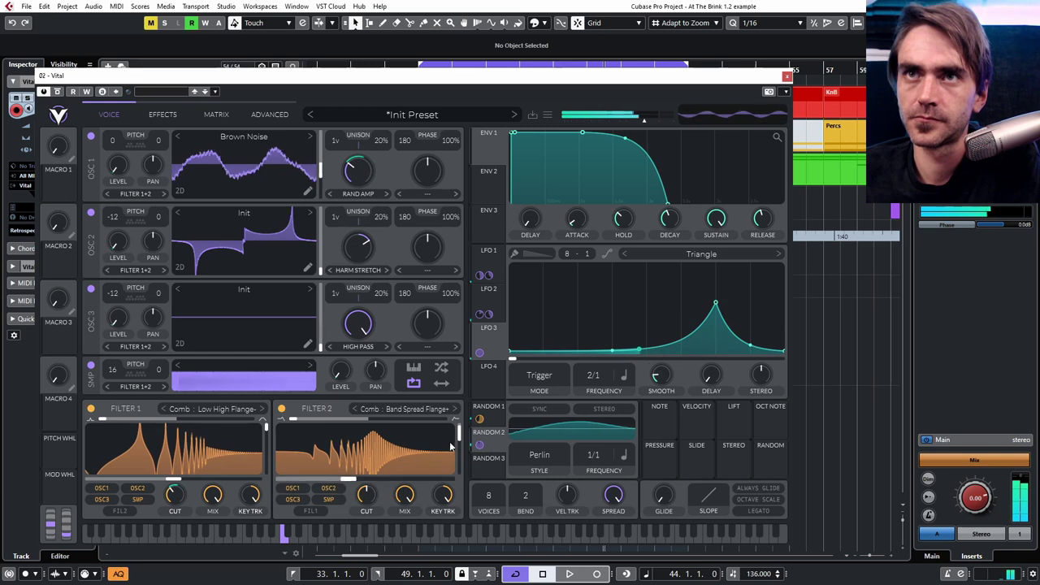
pyautogui.moveTo(461, 431); pyautogui.dragTo(462, 430)
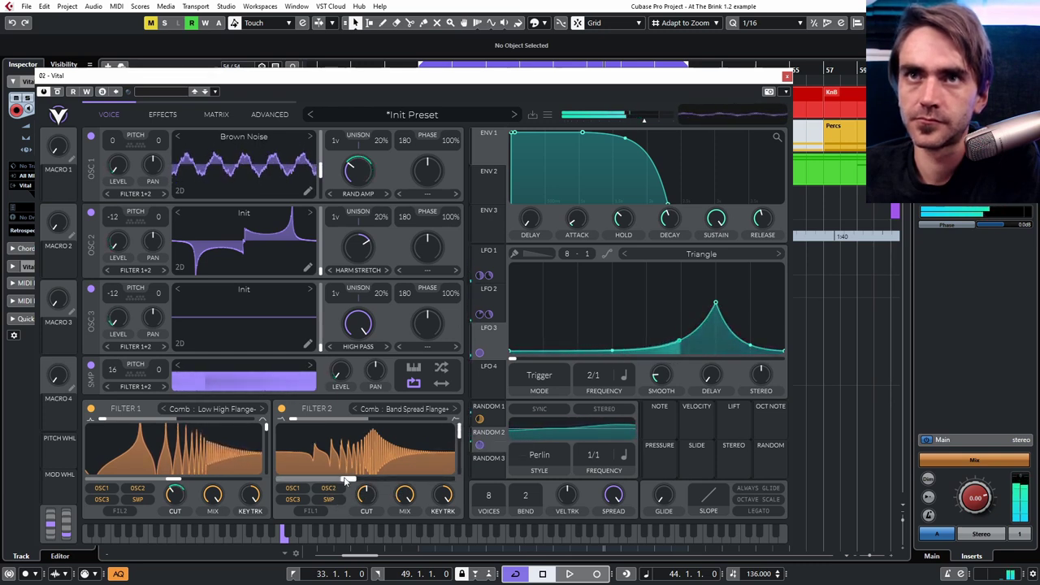
# - Lower Filter 2's transpose with an entered value and modulate its cut with Random 2
pyautogui.rightClick(345, 482)
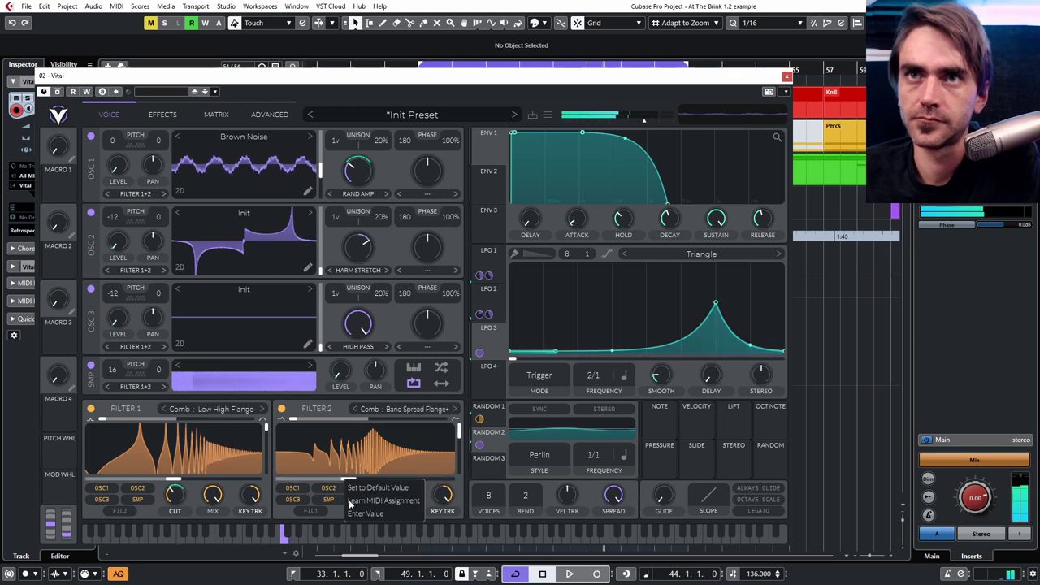
pyautogui.click(354, 515)
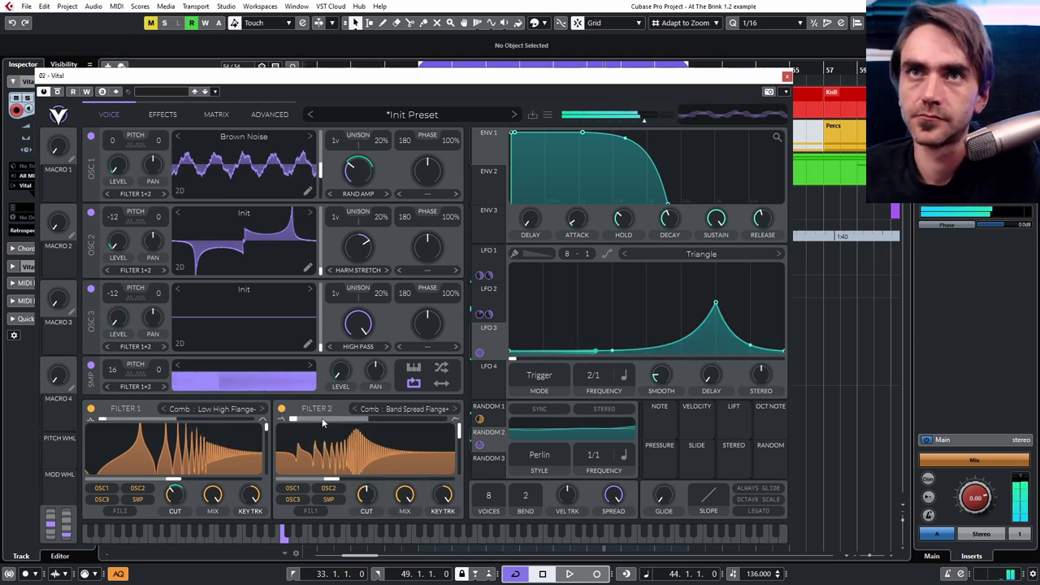
pyautogui.moveTo(376, 506); pyautogui.dragTo(367, 470)
pyautogui.moveTo(496, 439); pyautogui.dragTo(367, 498)
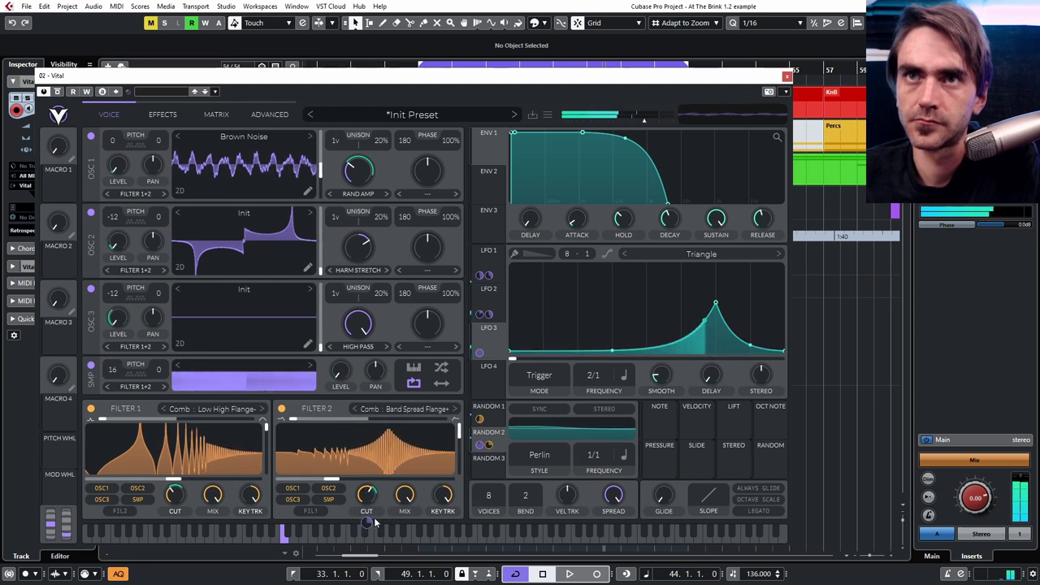
# - Enter a still lower transpose for Filter 2 and move its filter blend to the middle
pyautogui.rightClick(352, 489)
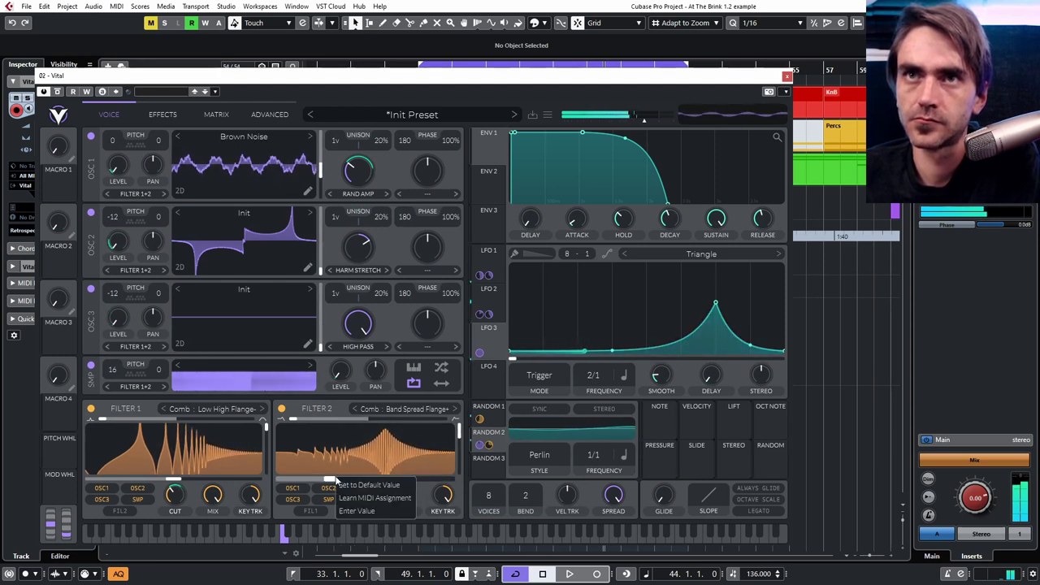
pyautogui.click(351, 512)
pyautogui.write('-12')
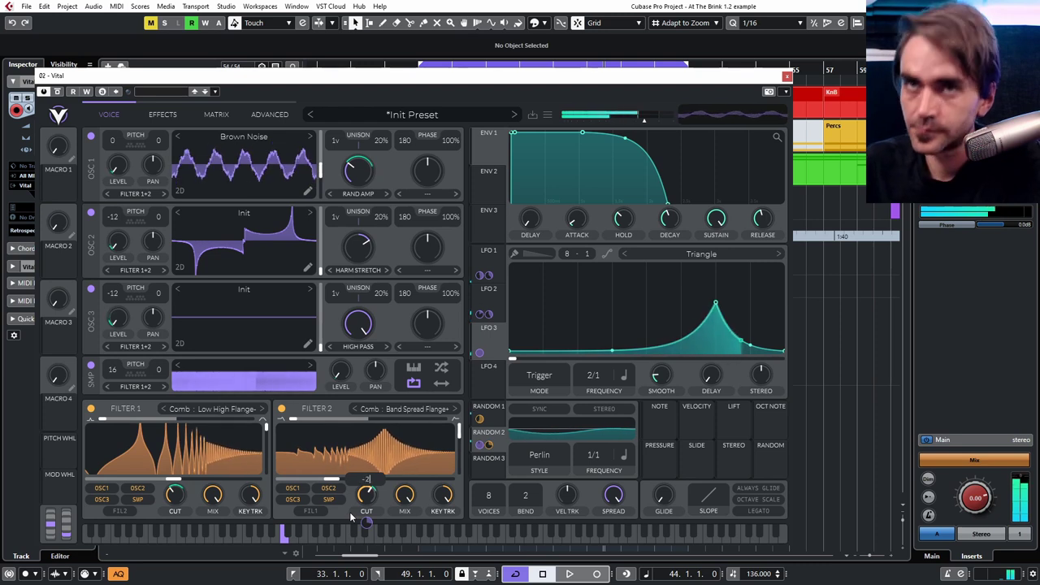
pyautogui.moveTo(360, 515)
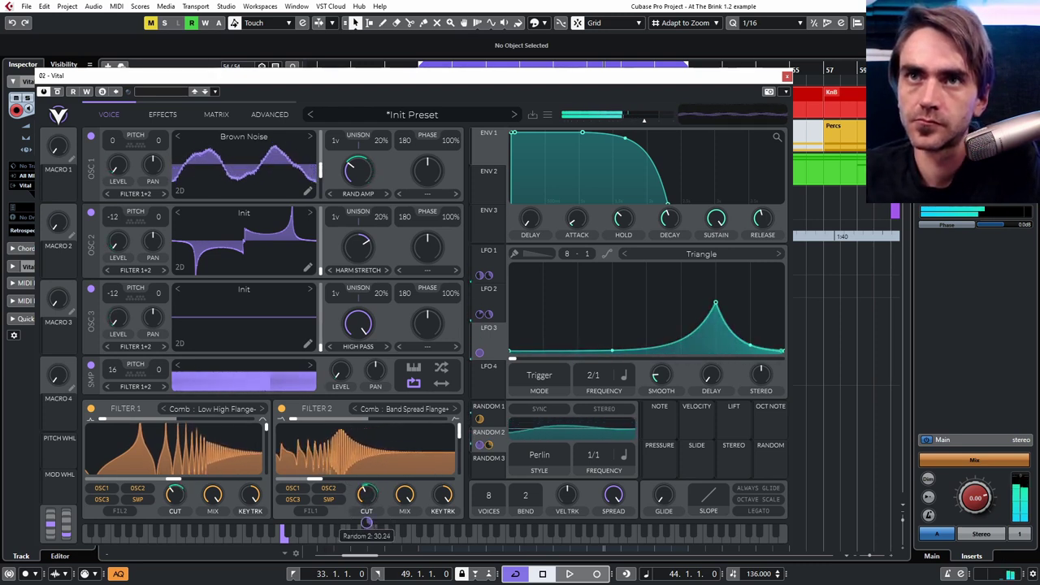
pyautogui.moveTo(290, 419); pyautogui.dragTo(378, 420)
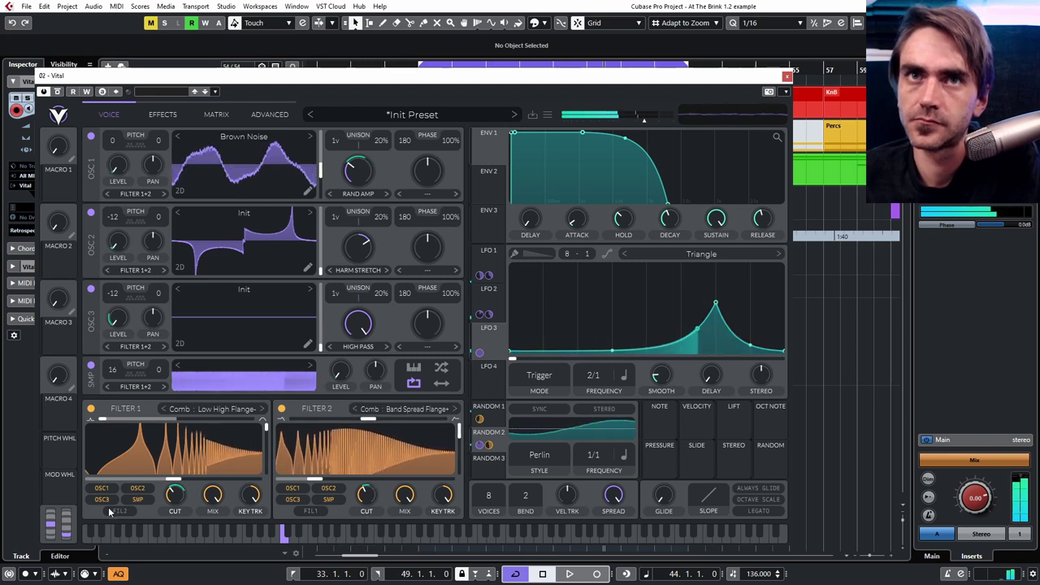
# - Adjust LFO 1's frequency settings and modulate its frequency with Random 1
pyautogui.click(488, 258)
pyautogui.click(624, 374)
pyautogui.click(632, 396)
pyautogui.moveTo(602, 375); pyautogui.dragTo(598, 403)
pyautogui.moveTo(490, 408); pyautogui.dragTo(575, 471)
# - Modulate LFO 2's frequency with Random 2, and set LFO 3's frequency to 4/1 with modulation from Random 1
pyautogui.click(498, 300)
pyautogui.moveTo(489, 434); pyautogui.dragTo(597, 380)
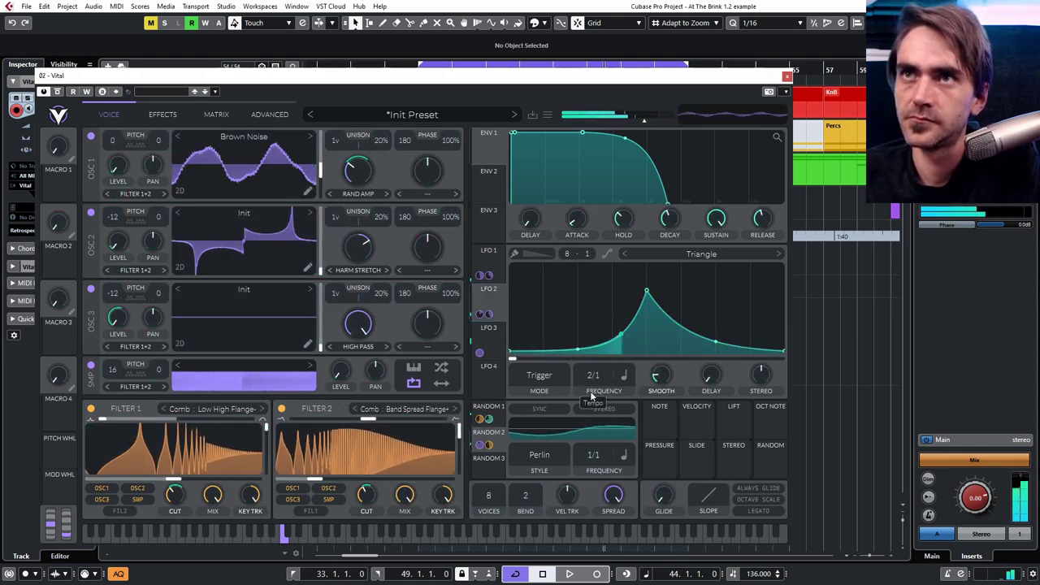
pyautogui.click(497, 416)
pyautogui.click(491, 331)
pyautogui.moveTo(490, 409); pyautogui.dragTo(597, 374)
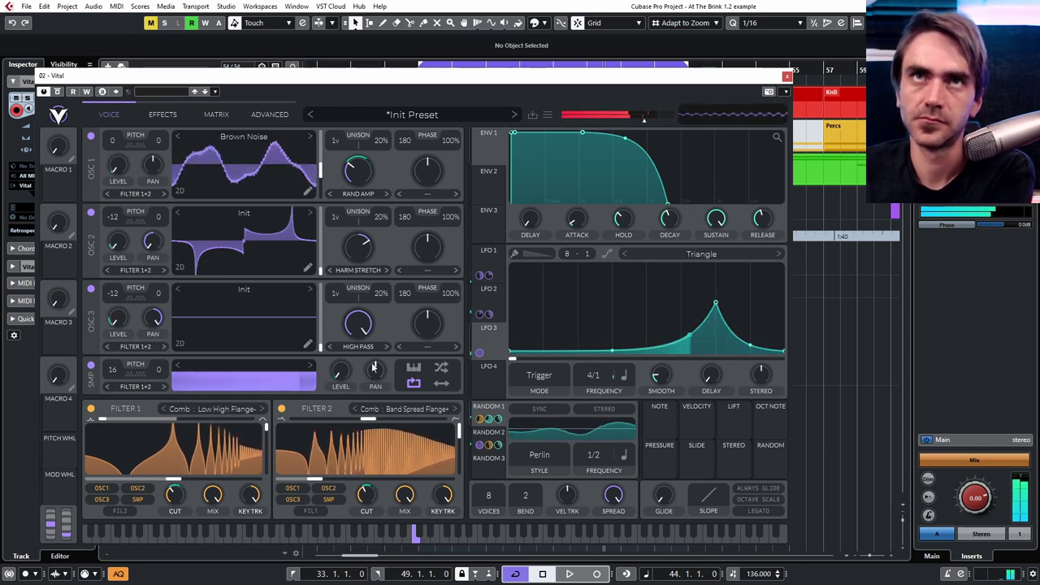
pyautogui.scroll(-1, 400, 244)
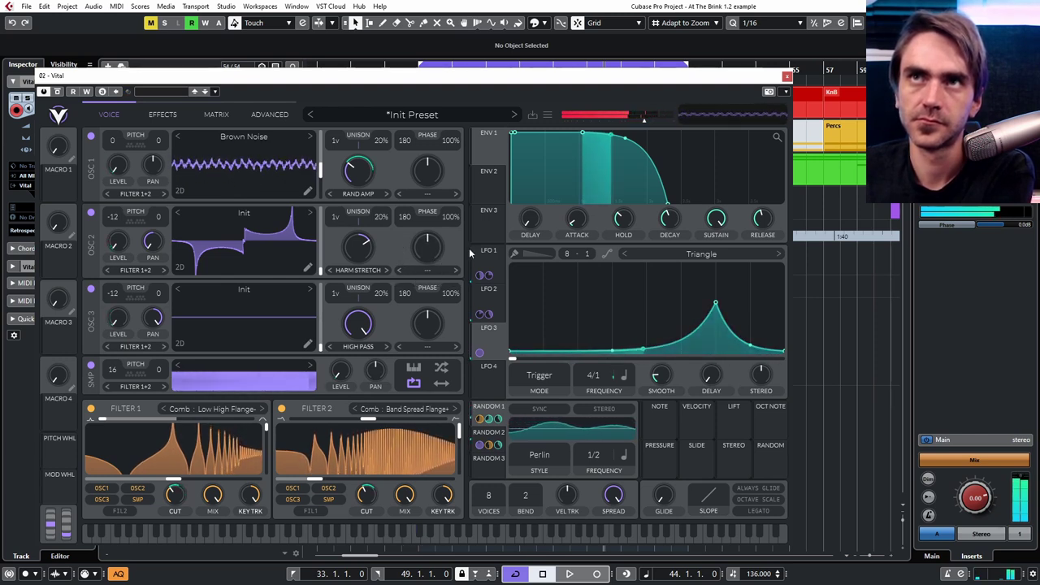